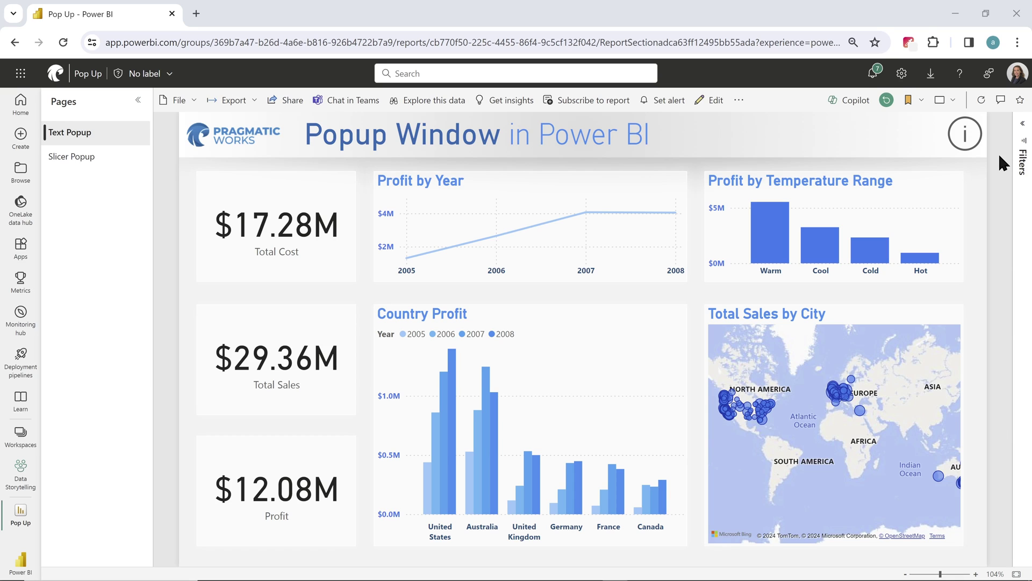
{"action": "left_click", "coordinate": [971, 141]}
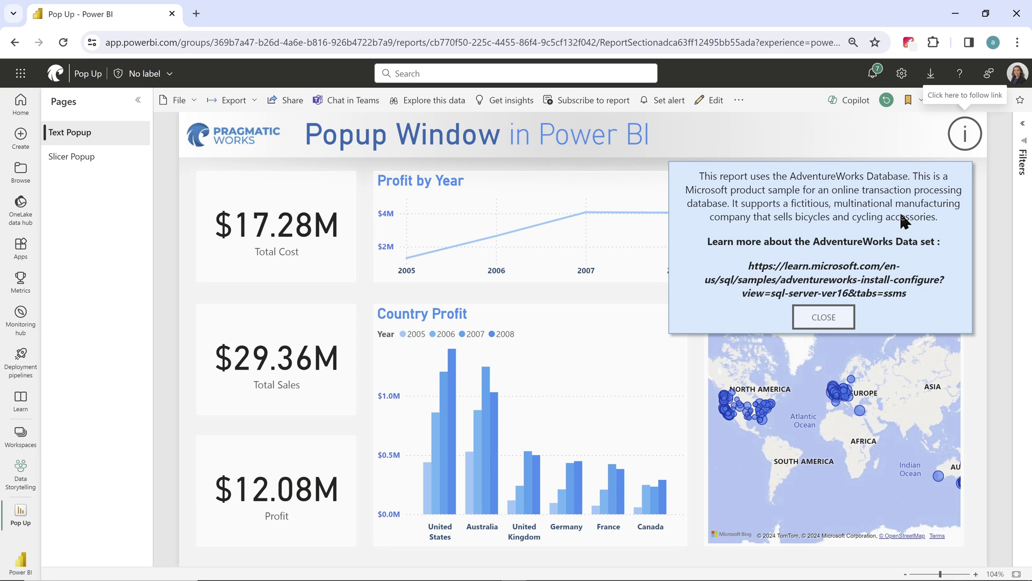
{"action": "left_click", "coordinate": [825, 319]}
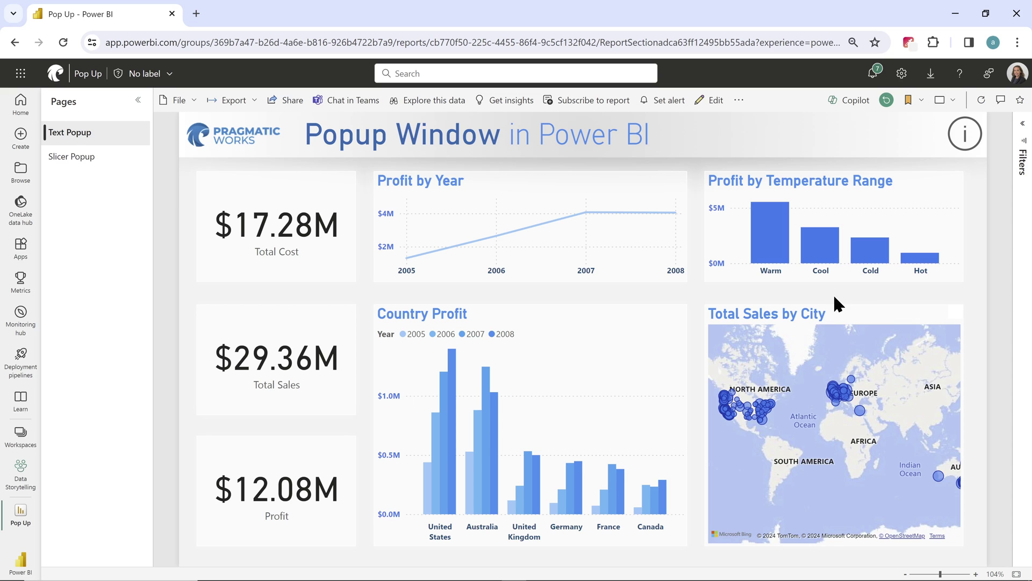
{"action": "left_click", "coordinate": [965, 143]}
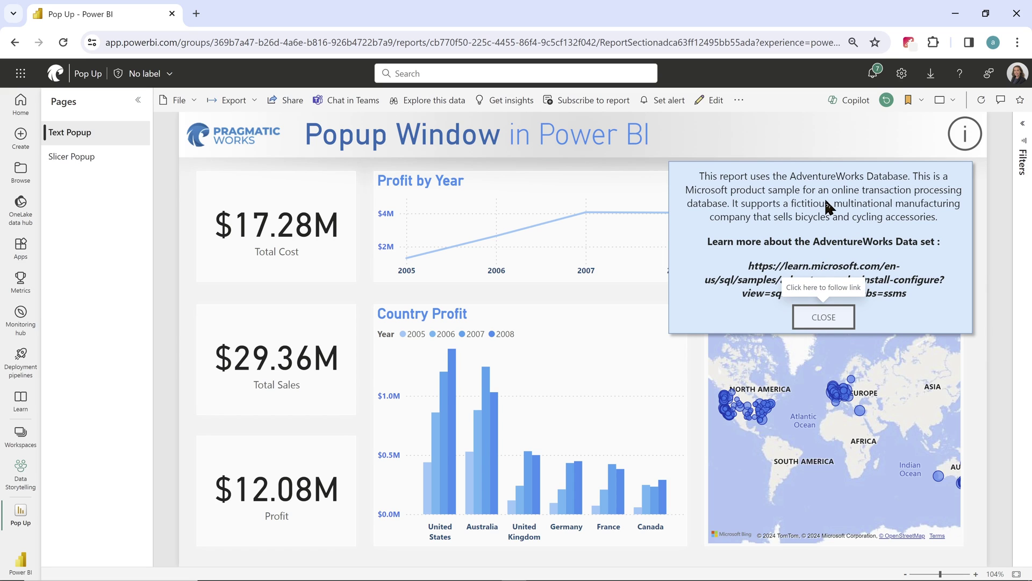
{"action": "left_click", "coordinate": [832, 323]}
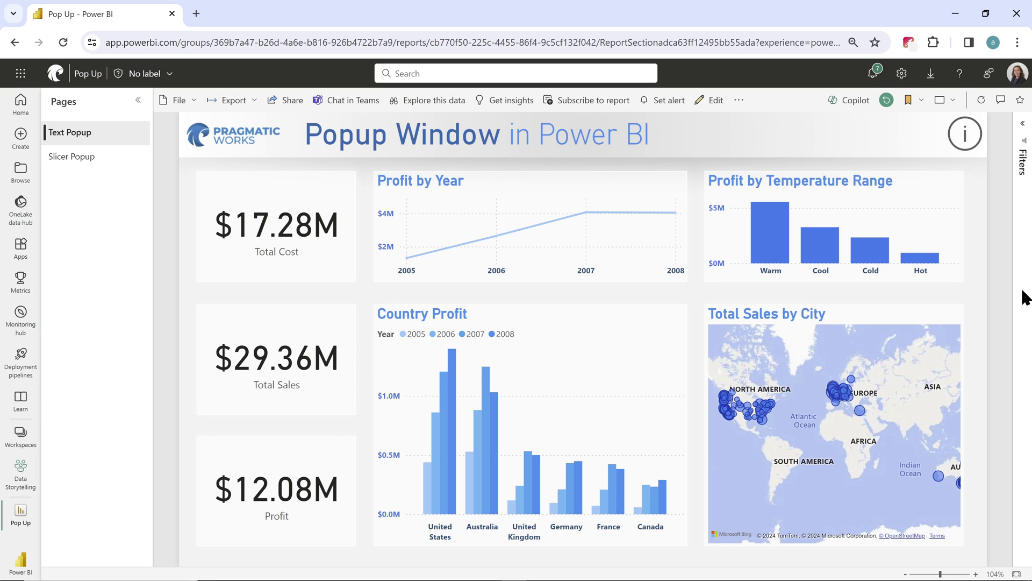
Step: On the Slicer Popup page, filter to Year 2007 and Country Germany, then close the popup
{"action": "left_click", "coordinate": [106, 157]}
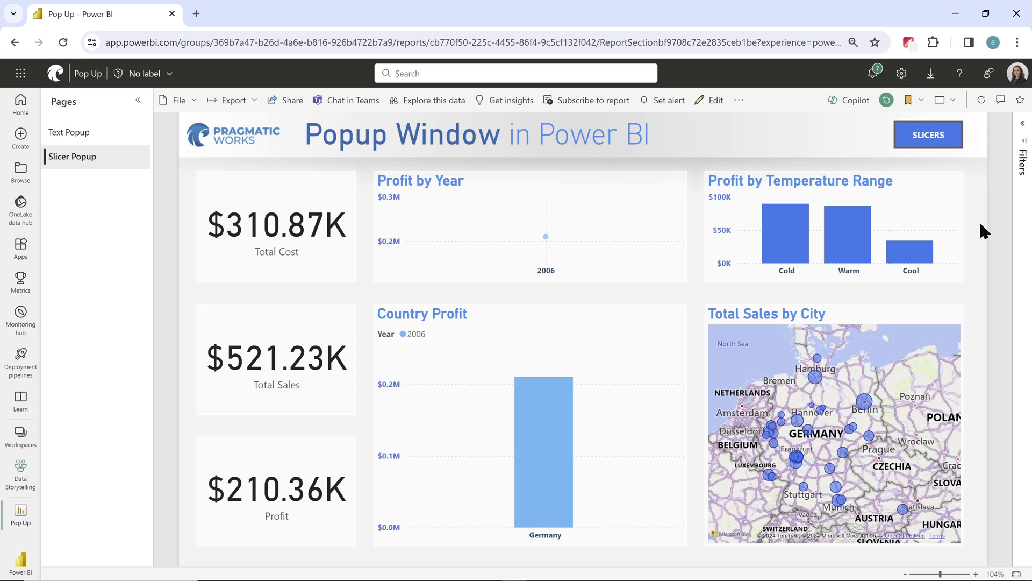
{"action": "left_click", "coordinate": [945, 139]}
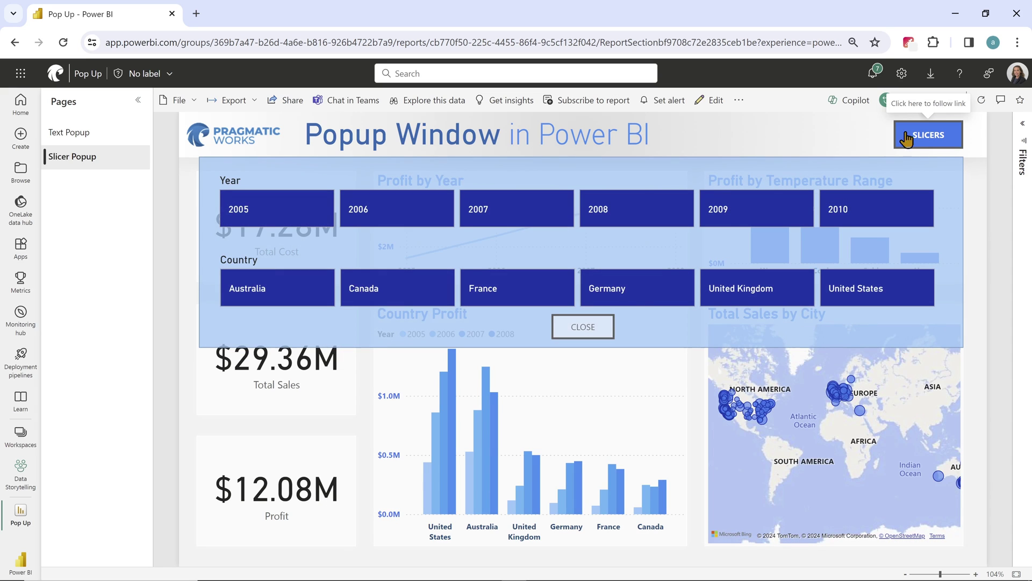
{"action": "left_click", "coordinate": [516, 209]}
{"action": "left_click", "coordinate": [641, 298]}
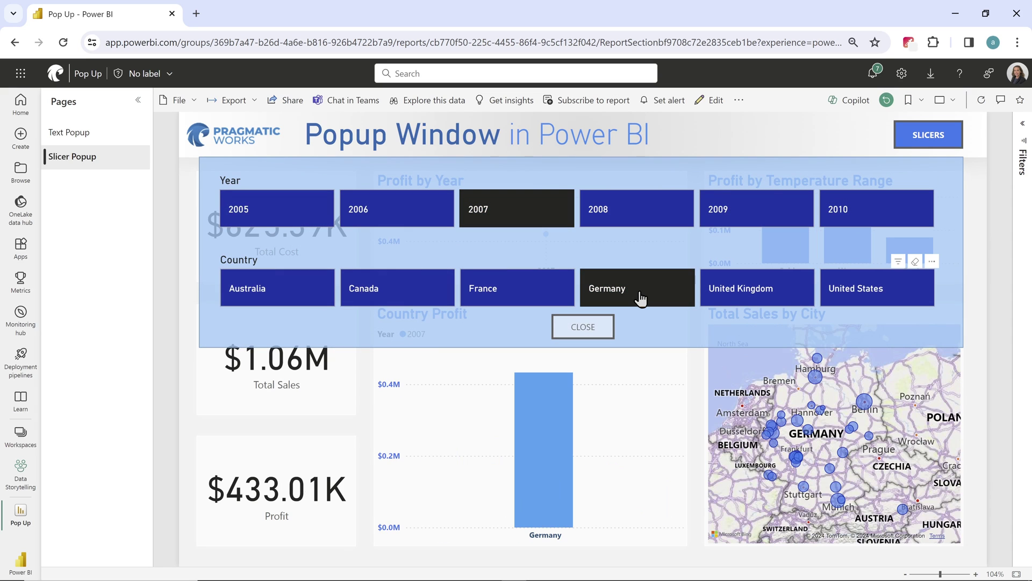
{"action": "left_click", "coordinate": [591, 328]}
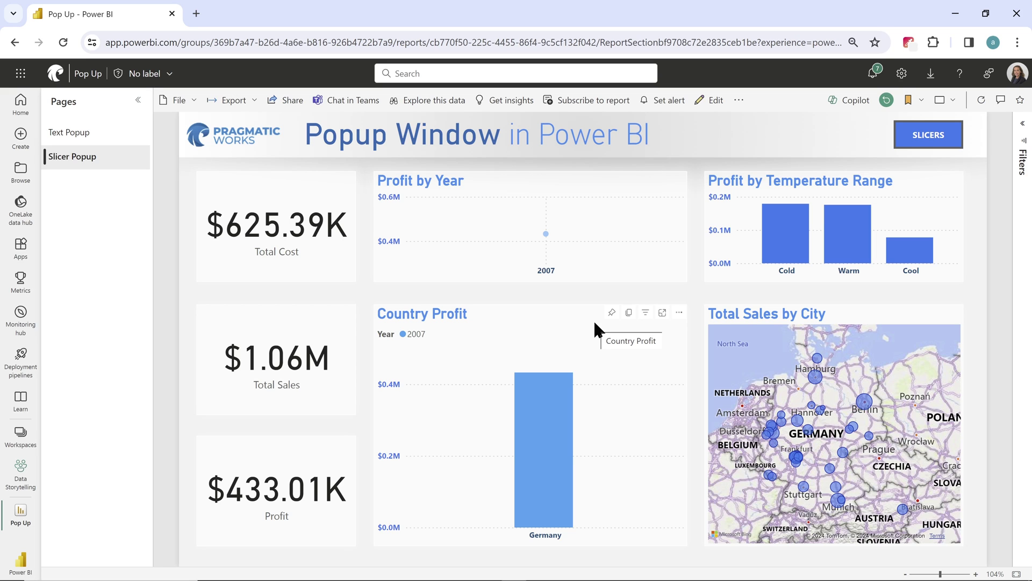
Step: Return to the Pop Up report in Power BI Desktop and show the View ribbon
{"action": "key", "text": "alt+Tab"}
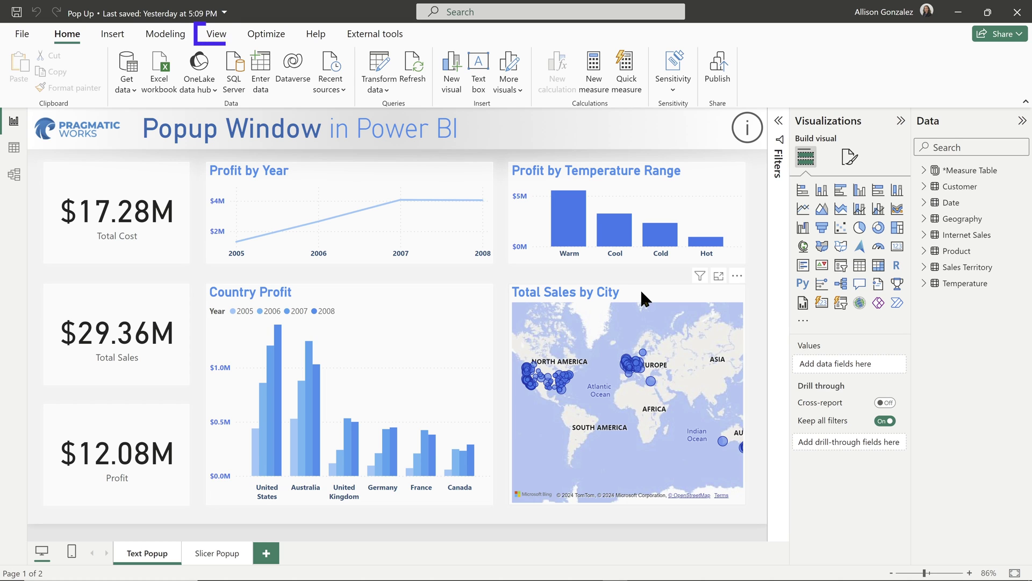
{"action": "left_click", "coordinate": [216, 34]}
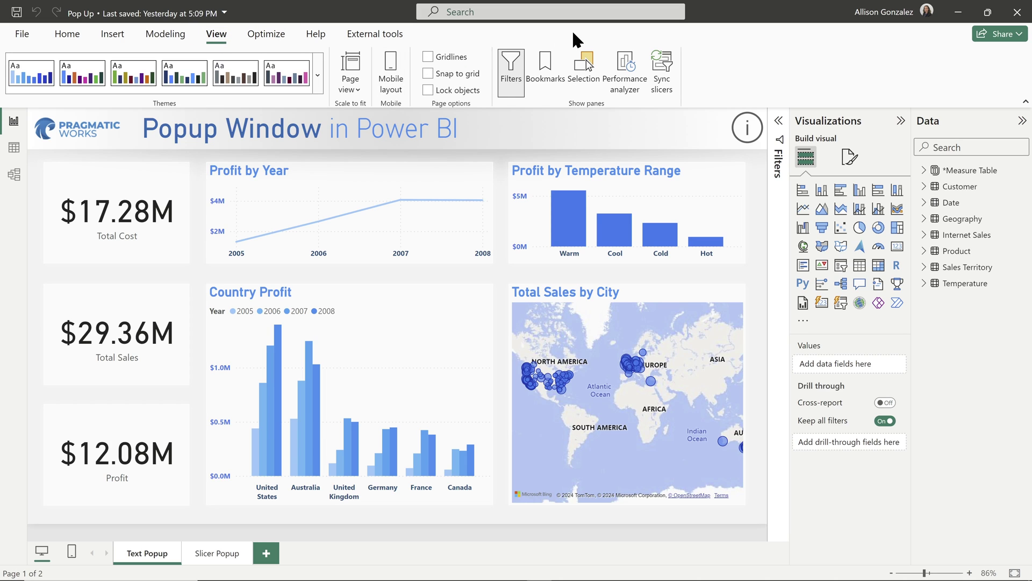
Step: Open the Bookmarks and Selection panes beside the report
{"action": "left_click", "coordinate": [545, 62]}
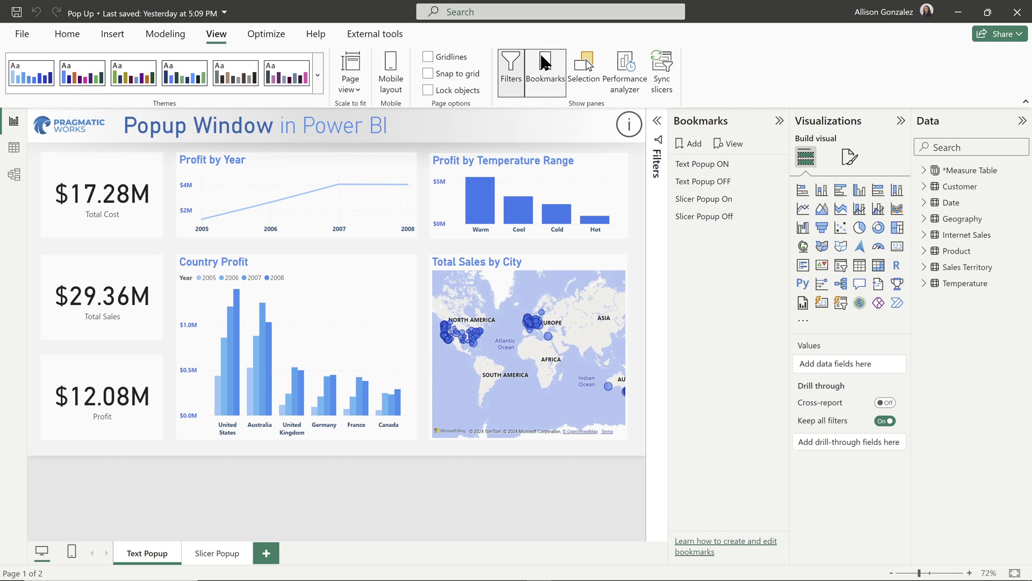
{"action": "left_click", "coordinate": [591, 64]}
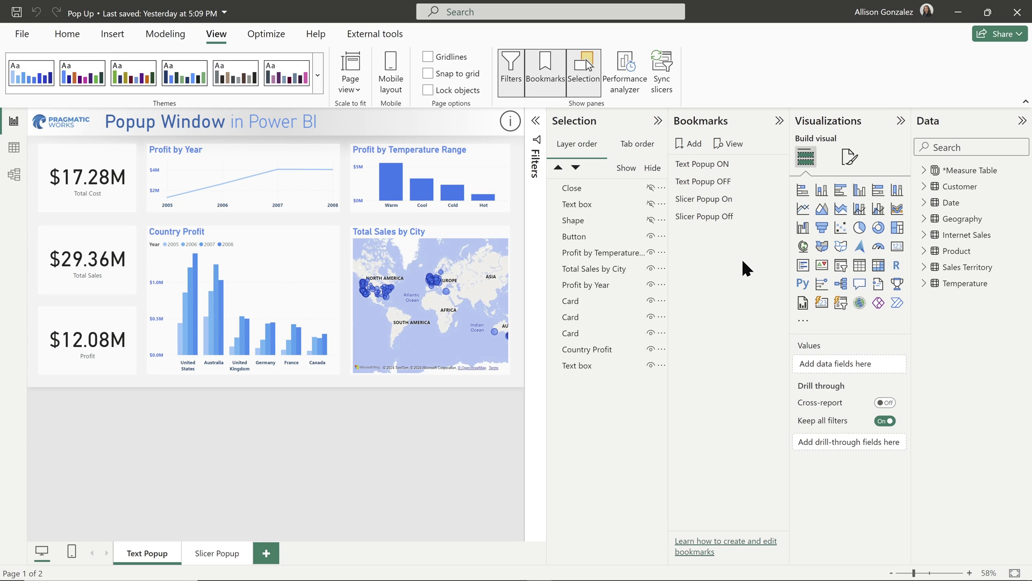
Step: Toggle between the Text Popup ON and OFF bookmarks, ending with Text Popup ON applied
{"action": "left_click", "coordinate": [752, 163]}
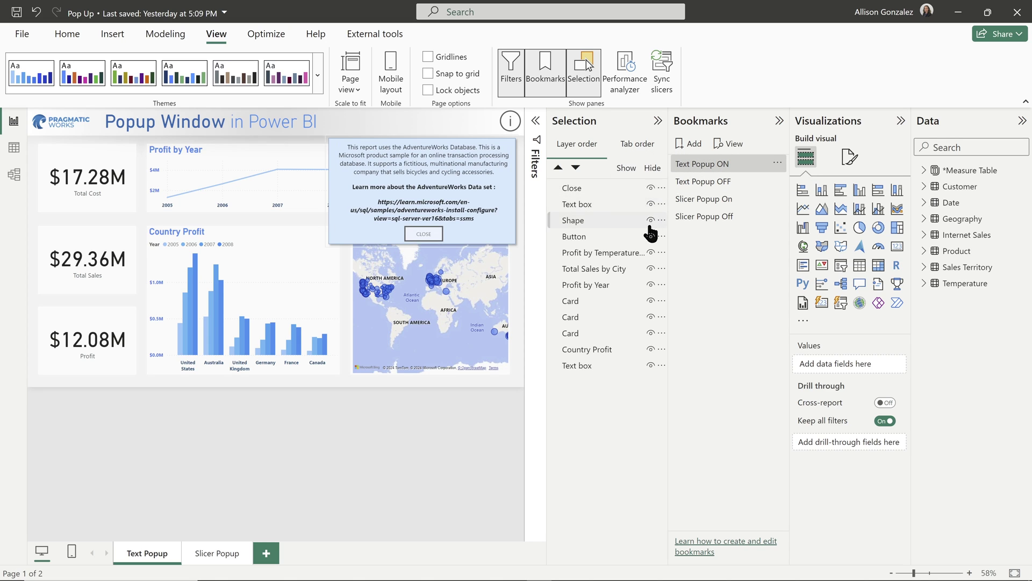
{"action": "left_click", "coordinate": [703, 182]}
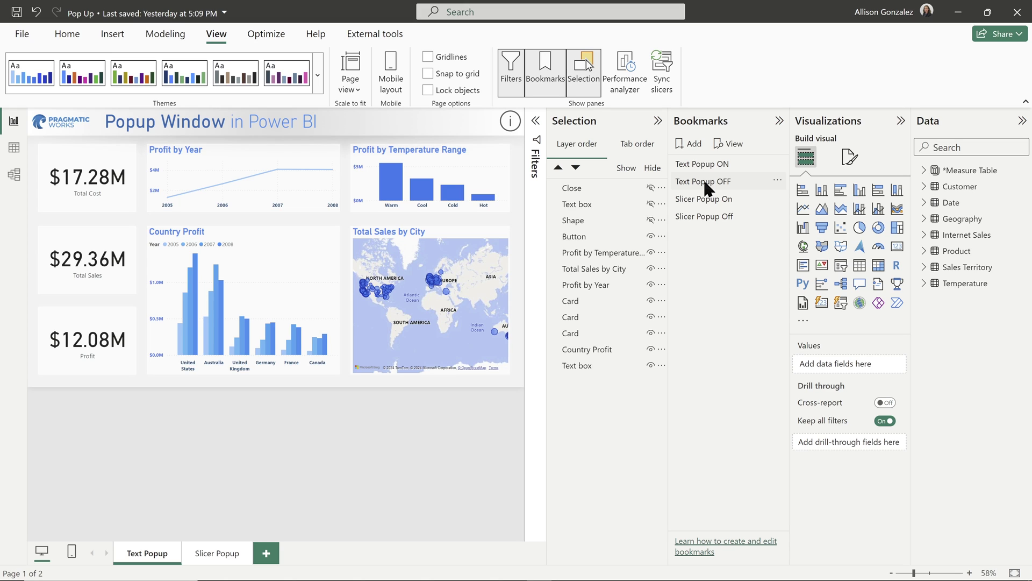
{"action": "left_click", "coordinate": [707, 183]}
{"action": "left_click", "coordinate": [711, 163]}
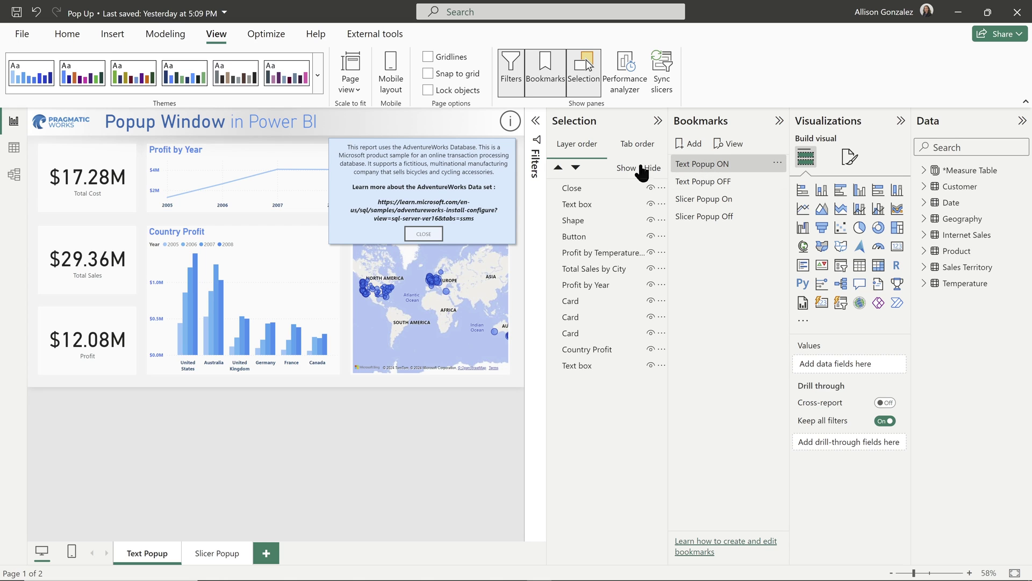
Step: Select the info button and confirm its action is a Bookmark pointing to Text Popup ON
{"action": "left_click", "coordinate": [511, 122]}
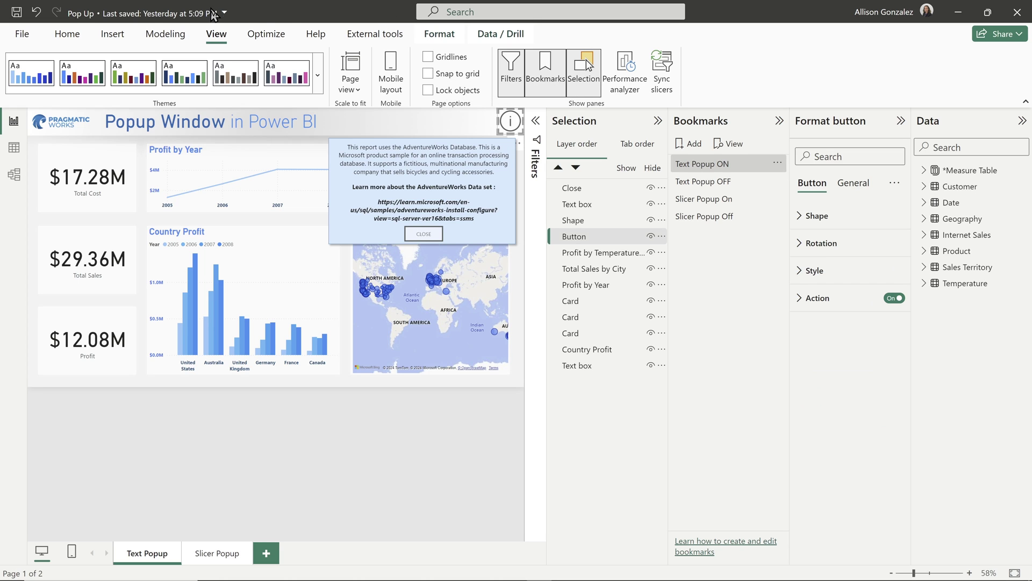
{"action": "left_click", "coordinate": [114, 34]}
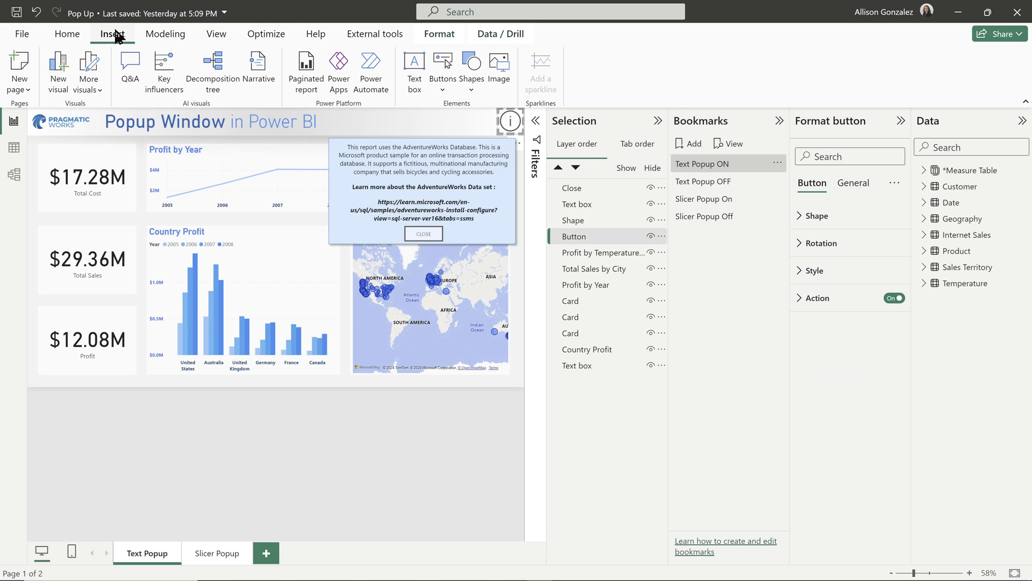
{"action": "left_click", "coordinate": [442, 89]}
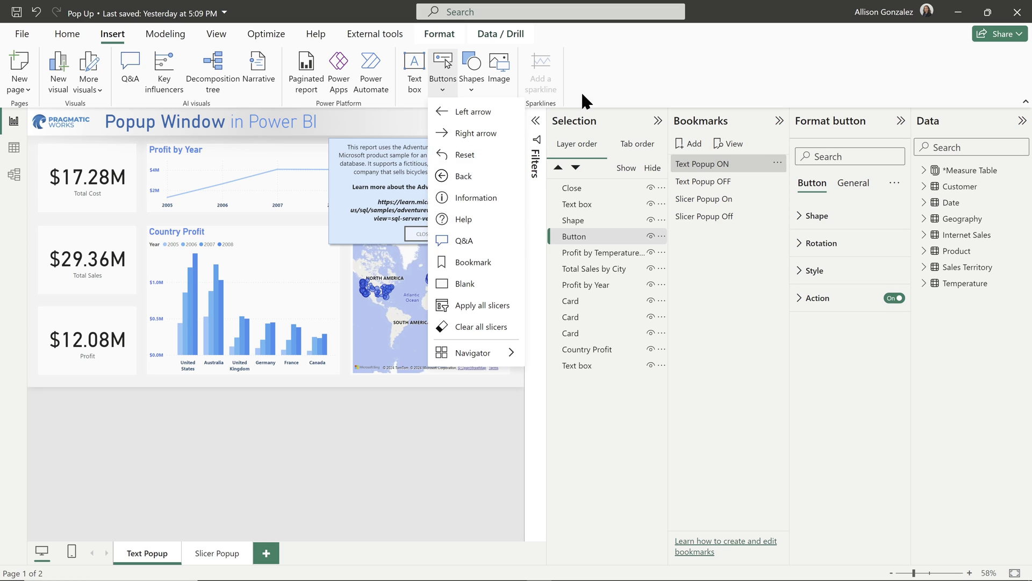
{"action": "left_click", "coordinate": [668, 64]}
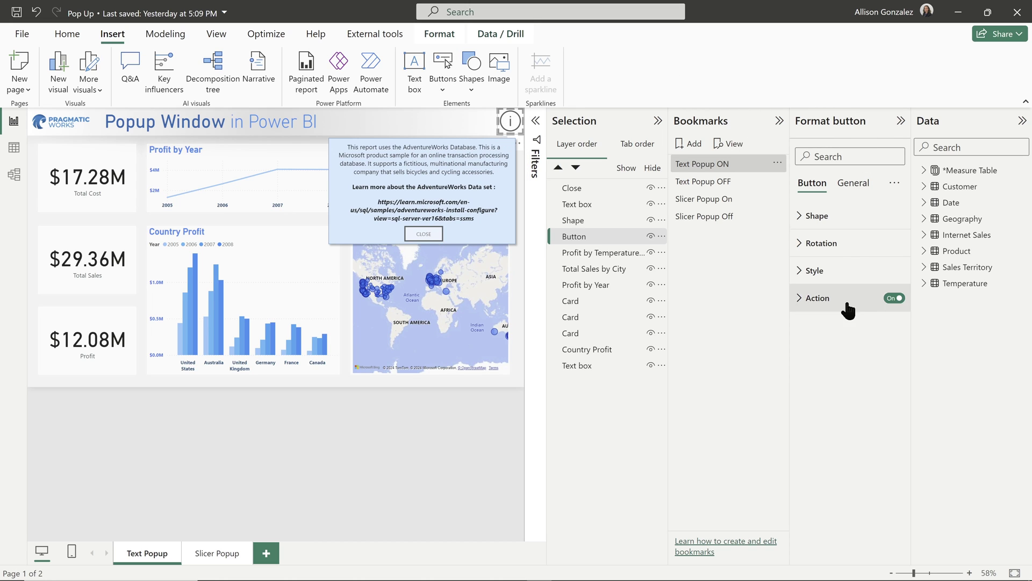
{"action": "left_click", "coordinate": [801, 299]}
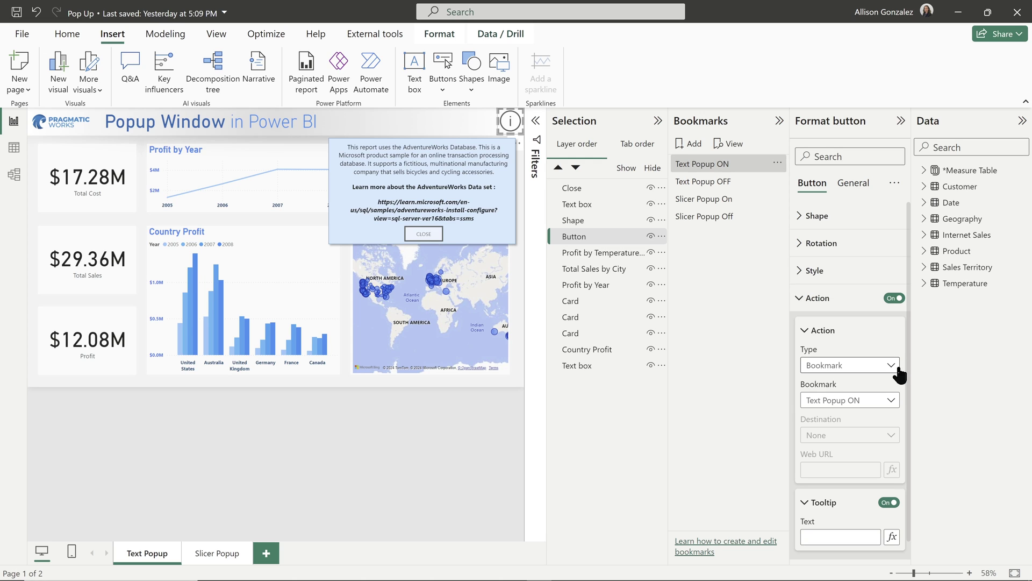
{"action": "left_click", "coordinate": [891, 401]}
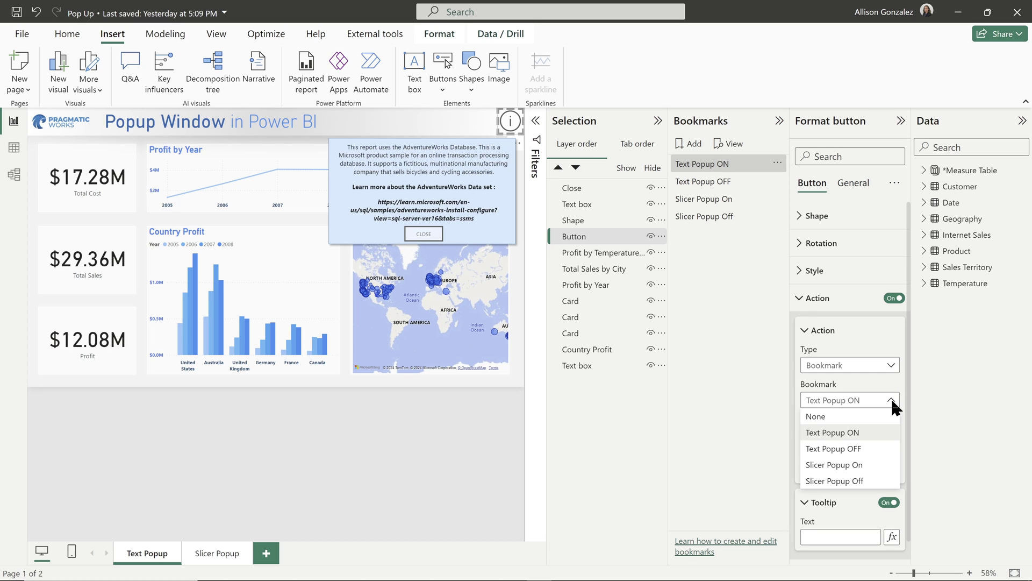
{"action": "left_click", "coordinate": [828, 402]}
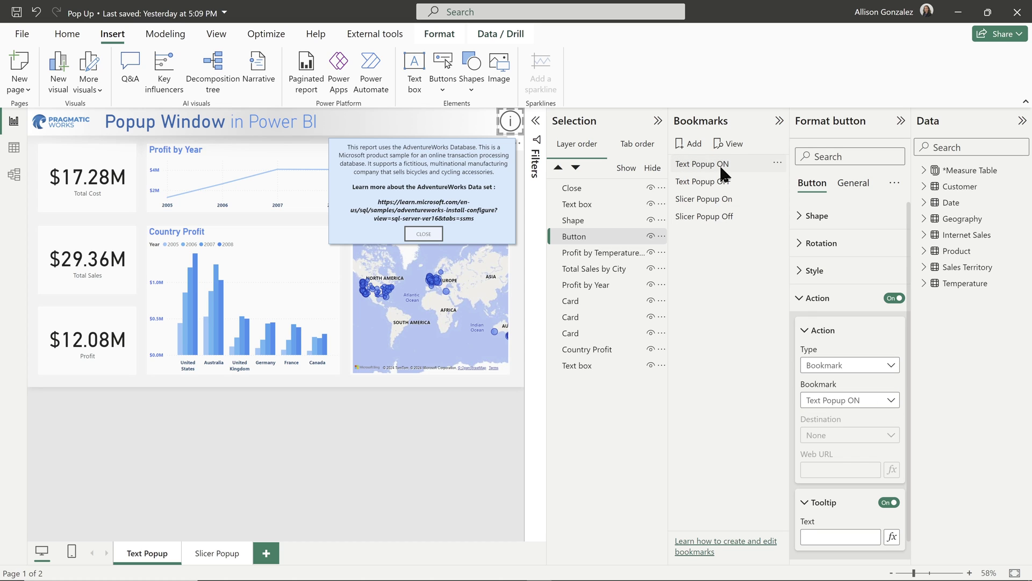
Step: Reapply Text Popup ON, select the popup's CLOSE button, and review the Buttons list
{"action": "left_click", "coordinate": [689, 163]}
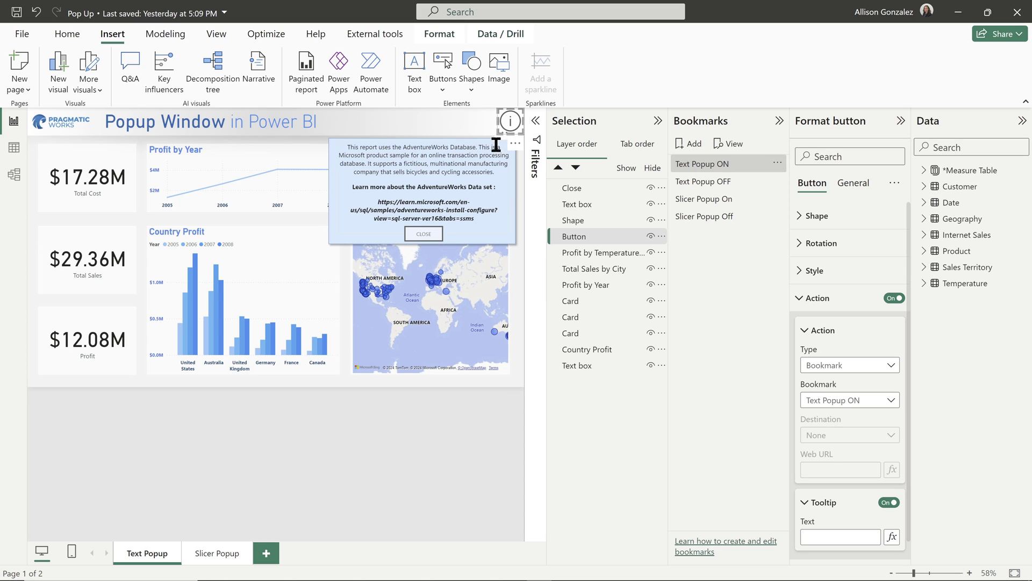
{"action": "left_click", "coordinate": [422, 238]}
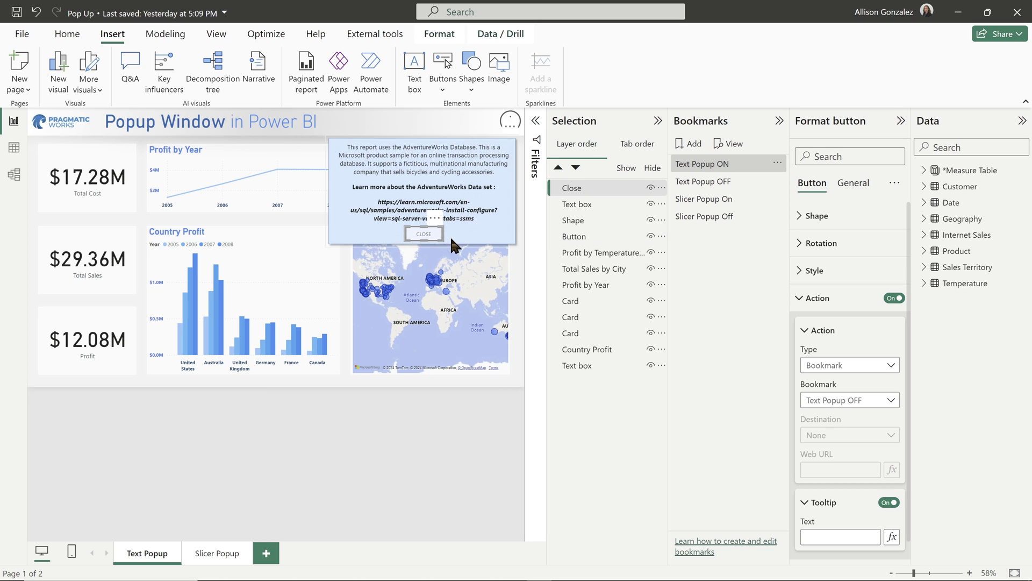
{"action": "left_click", "coordinate": [443, 85]}
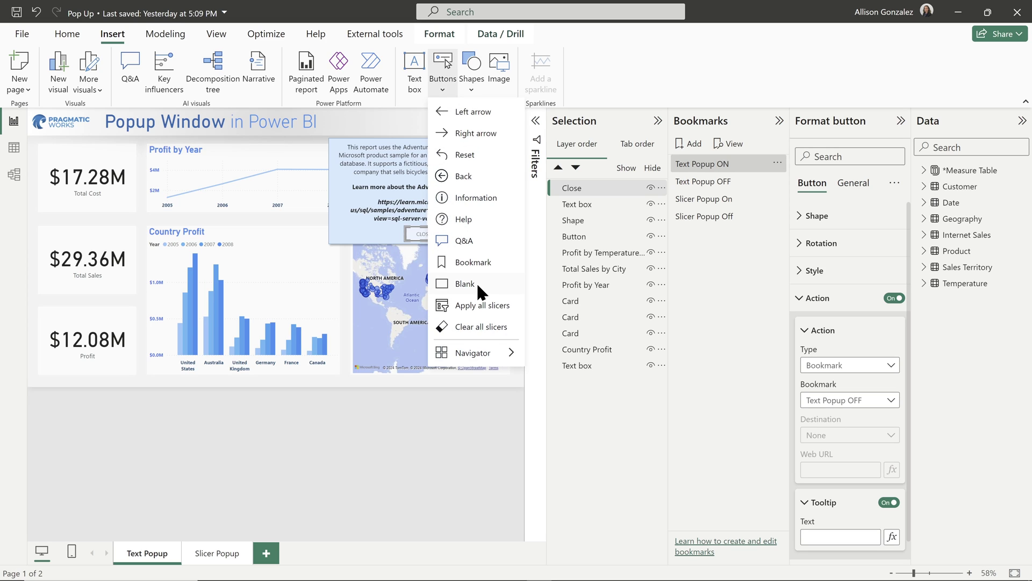
{"action": "left_click", "coordinate": [631, 66]}
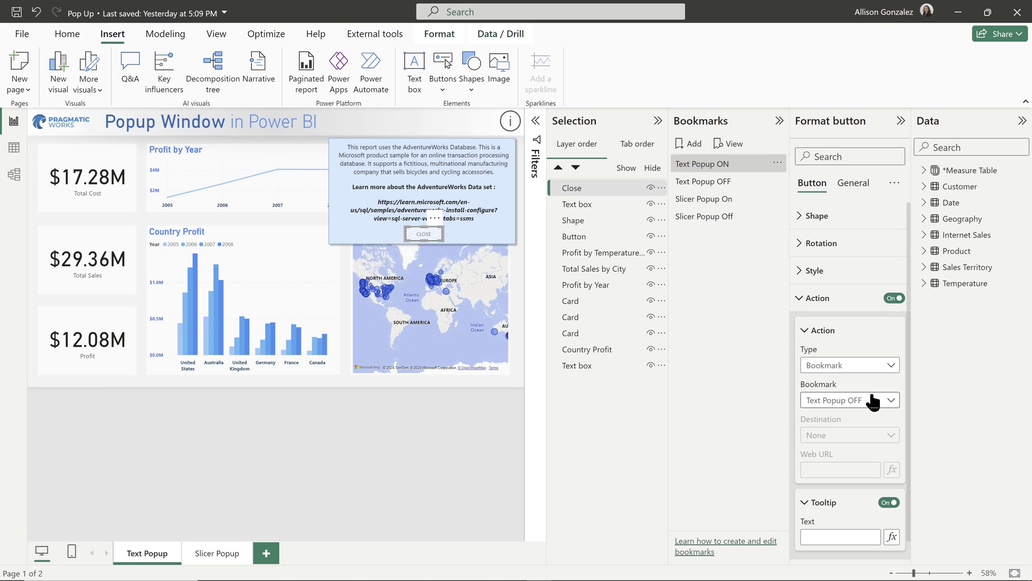
Step: On the Slicer Popup page, test the Slicer Popup On/Off bookmarks, then open the Off bookmark's options
{"action": "left_click", "coordinate": [208, 554]}
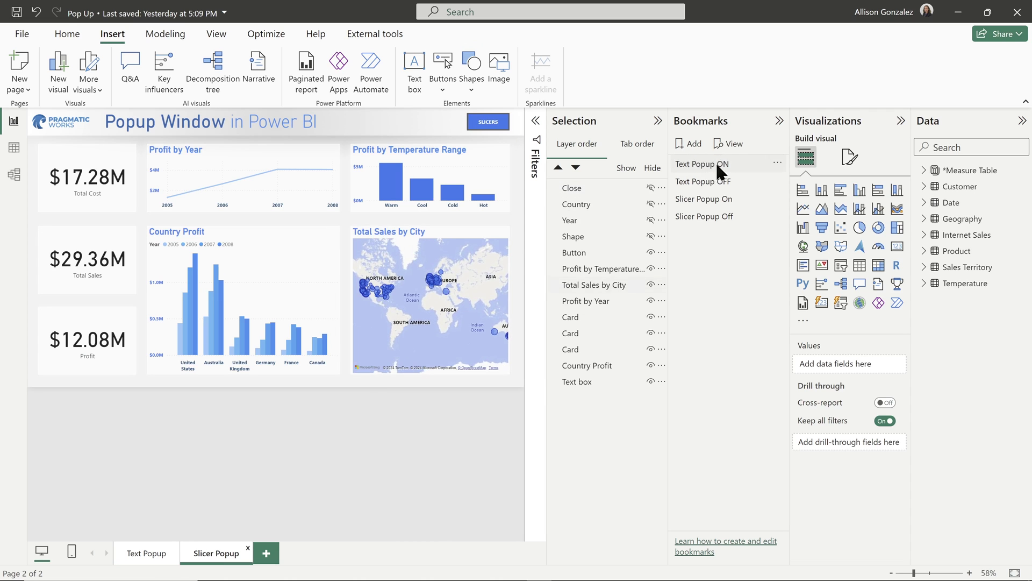
{"action": "left_click", "coordinate": [728, 197]}
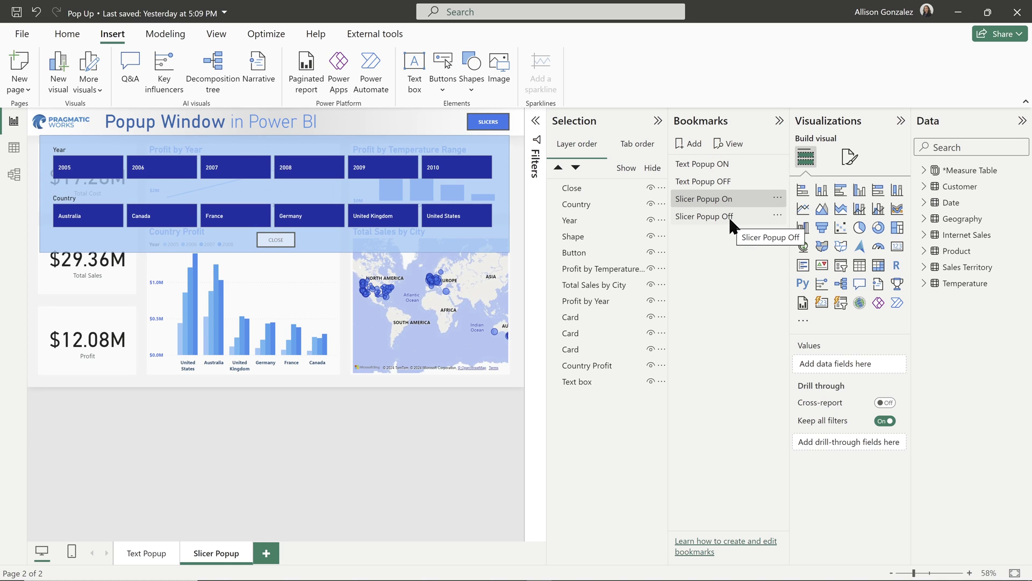
{"action": "left_click", "coordinate": [728, 215]}
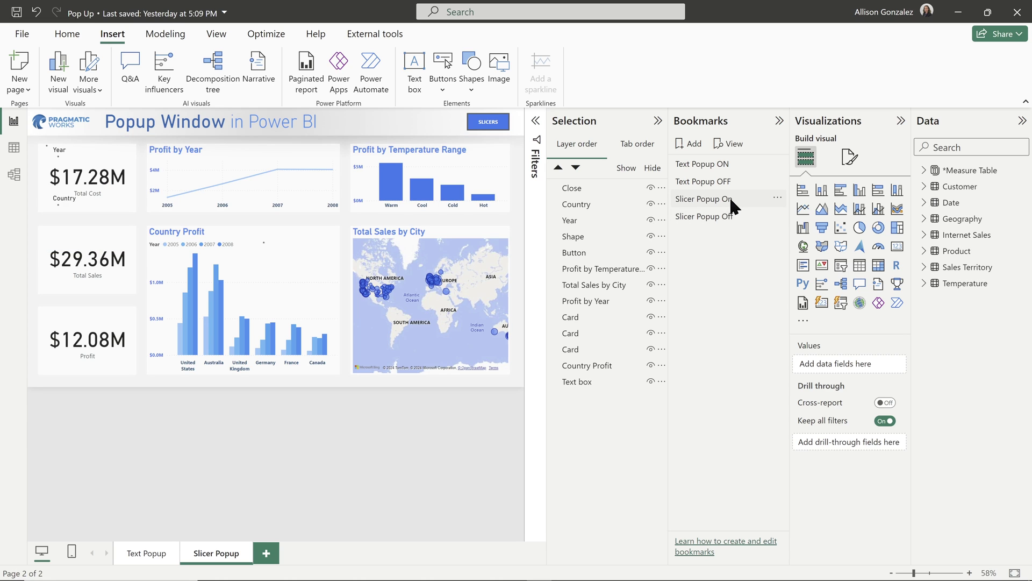
{"action": "left_click", "coordinate": [729, 197]}
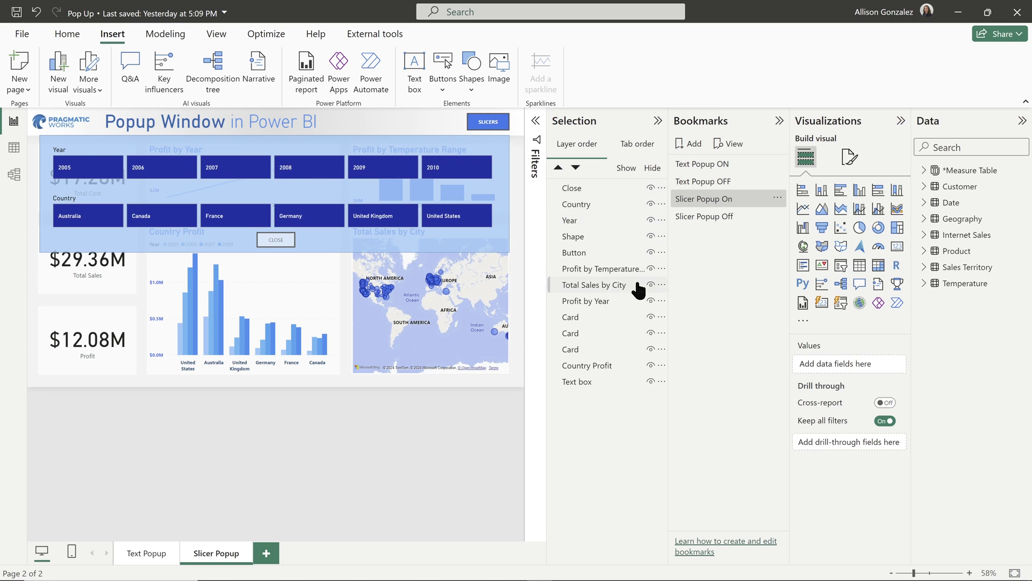
{"action": "left_click", "coordinate": [711, 217]}
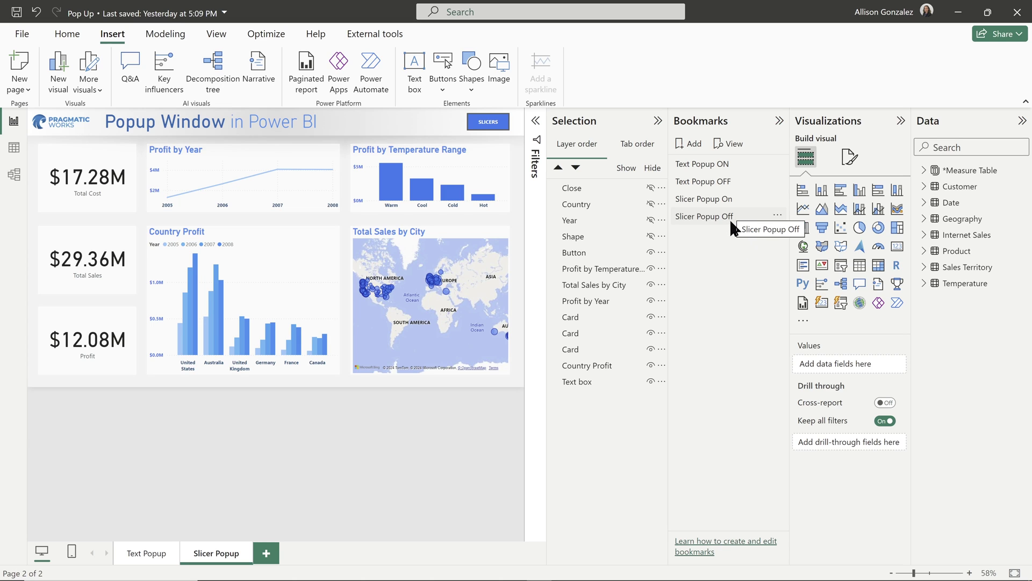
{"action": "left_click", "coordinate": [777, 215]}
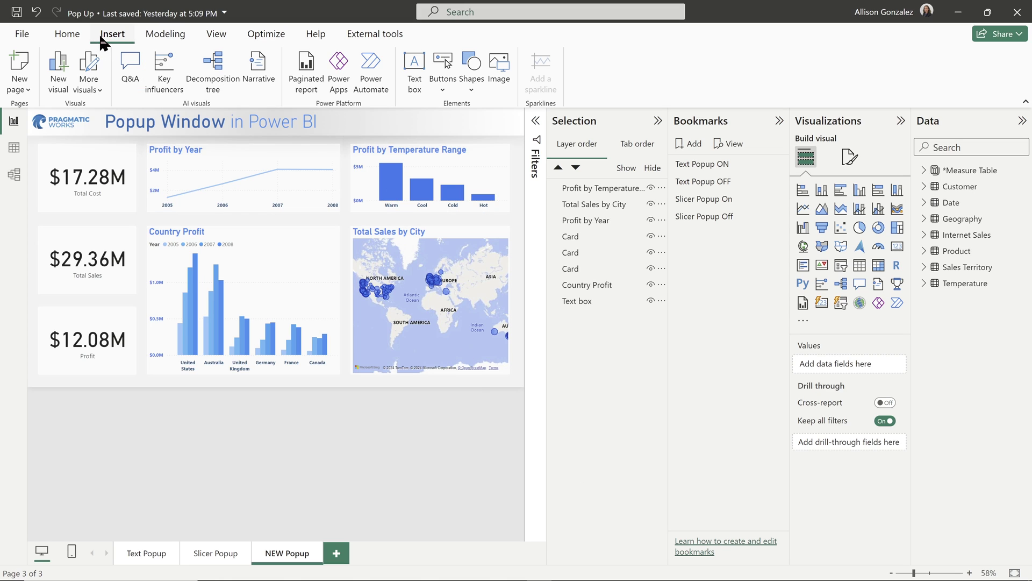
Step: Insert a blank button and drag it to the right end of the Popup Window title bar
{"action": "left_click", "coordinate": [446, 86]}
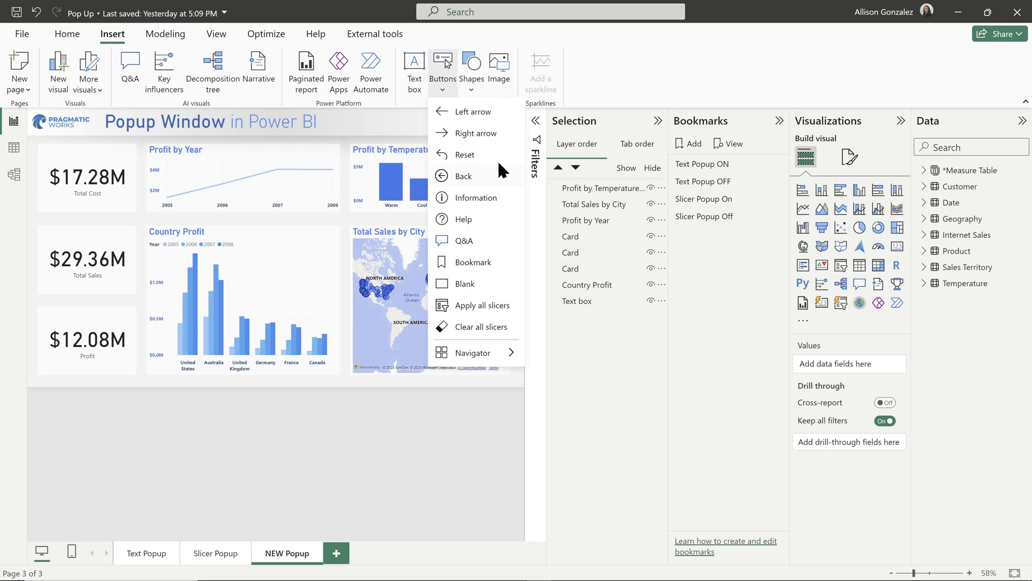
{"action": "left_click", "coordinate": [483, 284]}
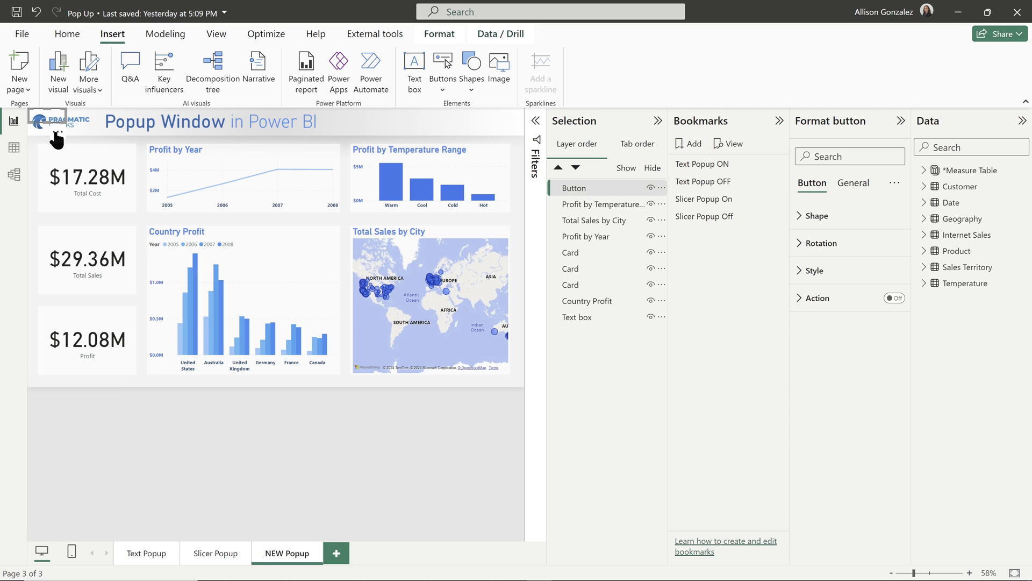
{"action": "left_click_drag", "start_coordinate": [85, 134], "coordinate": [482, 118]}
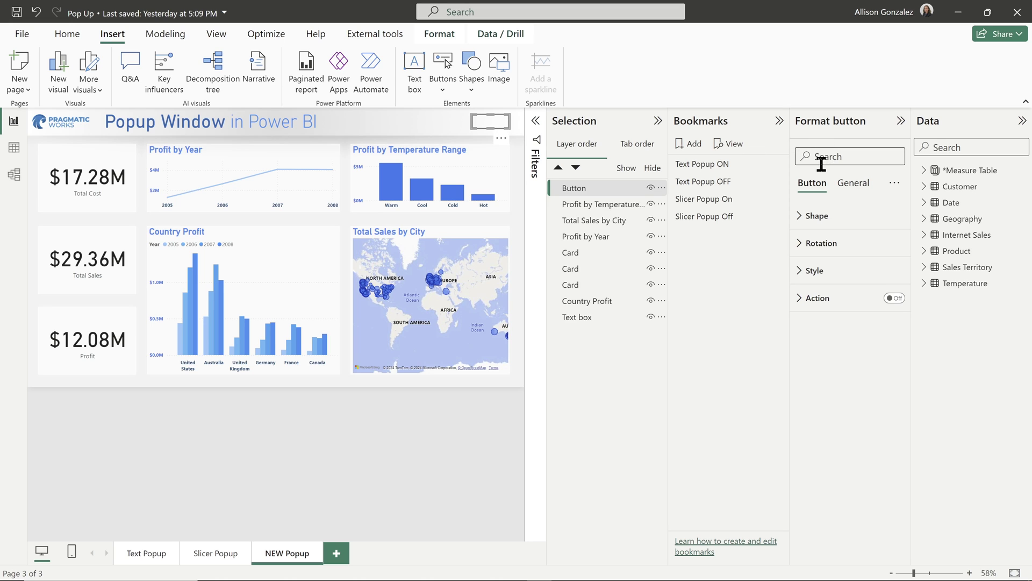
Step: Change the new button's shape to Speech Bubble, after briefly trying Oval
{"action": "left_click", "coordinate": [805, 218]}
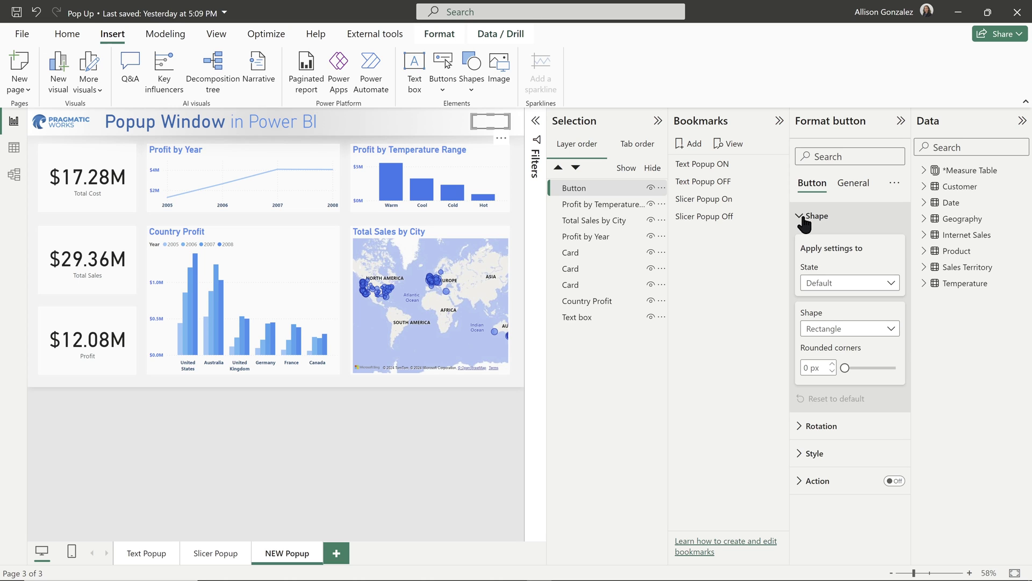
{"action": "left_click", "coordinate": [876, 331]}
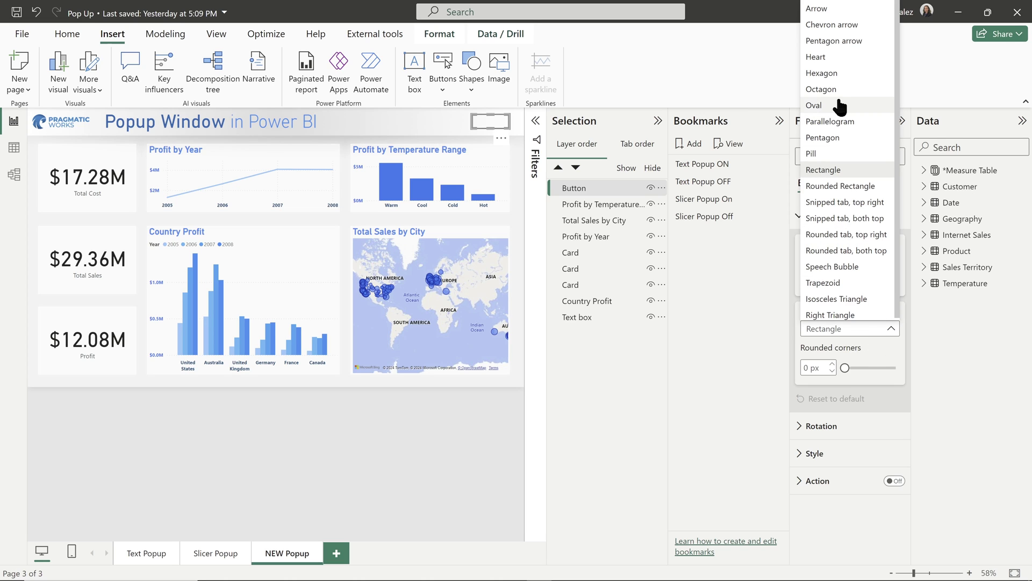
{"action": "left_click", "coordinate": [839, 106]}
{"action": "left_click", "coordinate": [881, 330]}
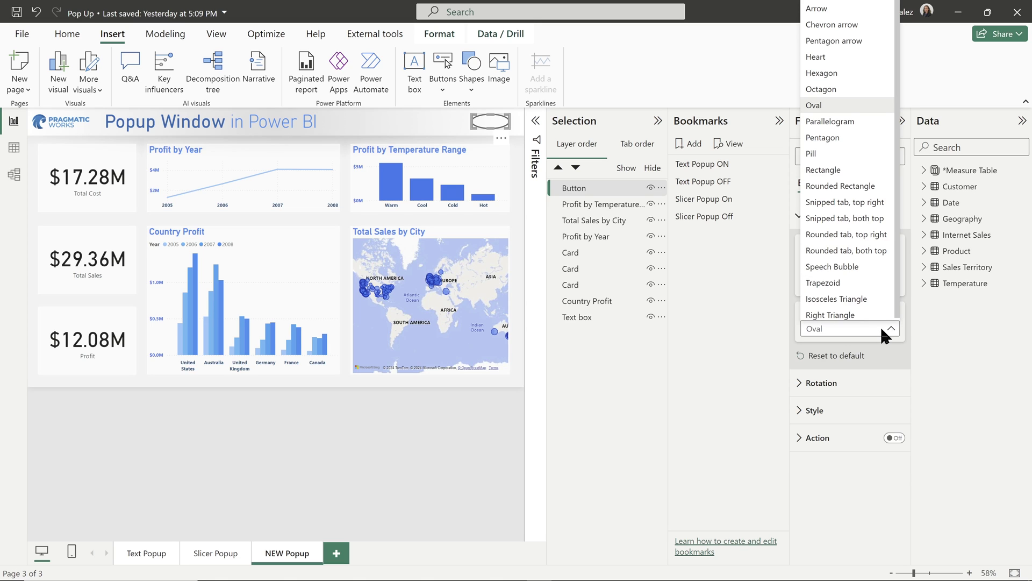
{"action": "left_click", "coordinate": [854, 266]}
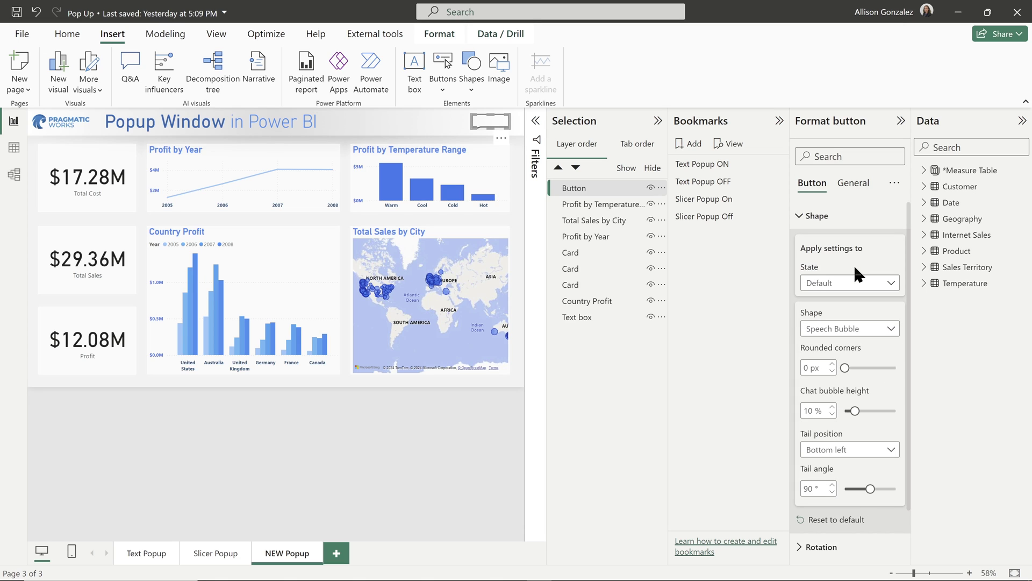
{"action": "left_click", "coordinate": [881, 329]}
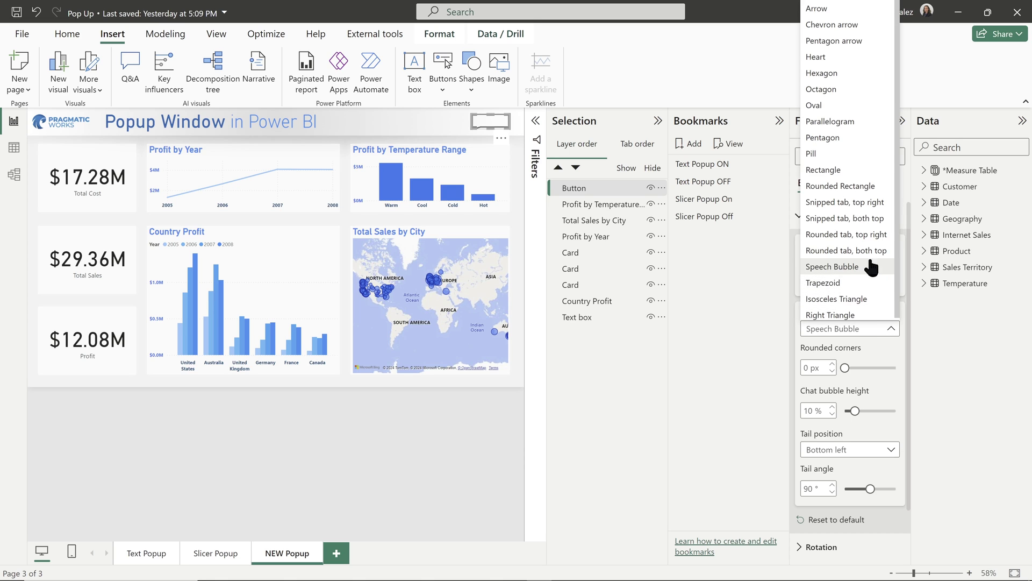
{"action": "left_click", "coordinate": [921, 347]}
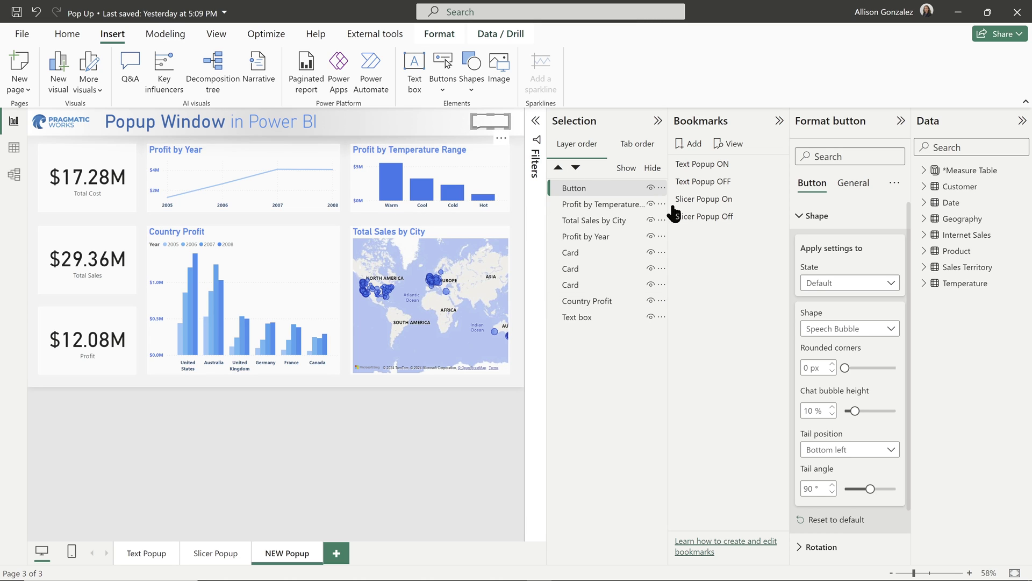
Step: Experiment with the button and shape rotation sliders, returning both to 0°
{"action": "left_click", "coordinate": [802, 215]}
{"action": "left_click", "coordinate": [801, 243]}
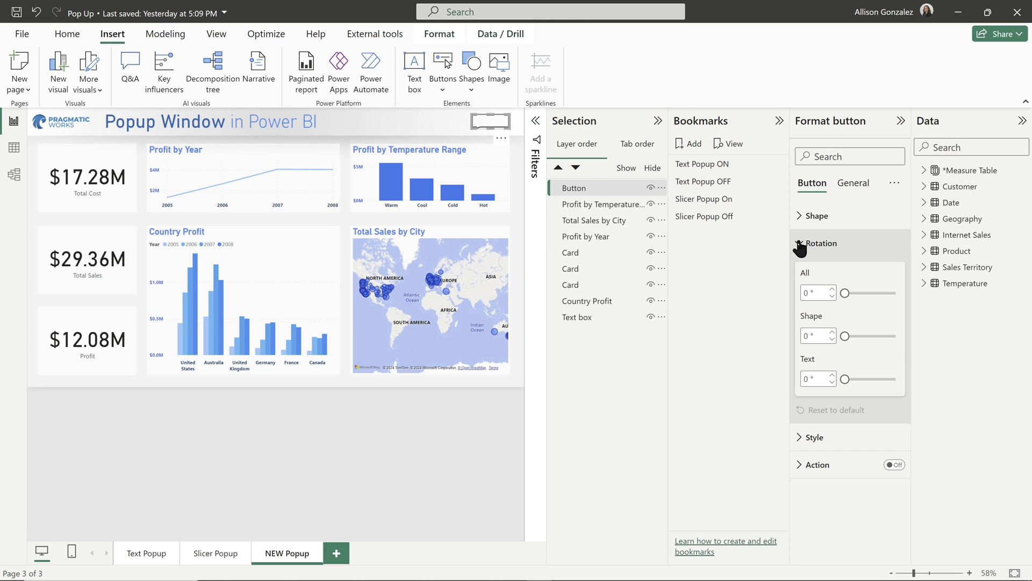
{"action": "left_click", "coordinate": [873, 293]}
{"action": "left_click_drag", "start_coordinate": [873, 293], "coordinate": [844, 293]}
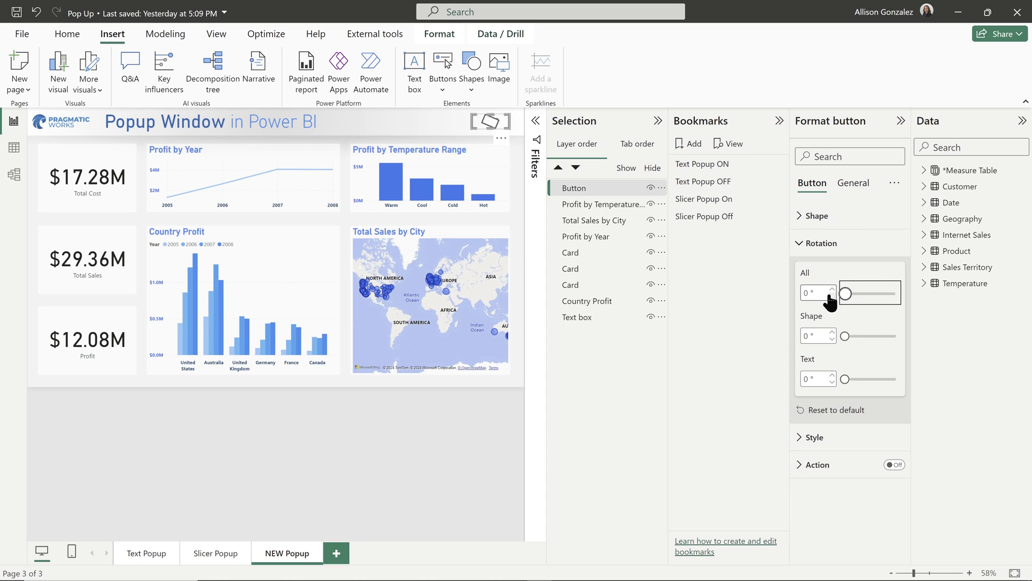
{"action": "left_click", "coordinate": [869, 334]}
{"action": "left_click_drag", "start_coordinate": [869, 334], "coordinate": [845, 335]}
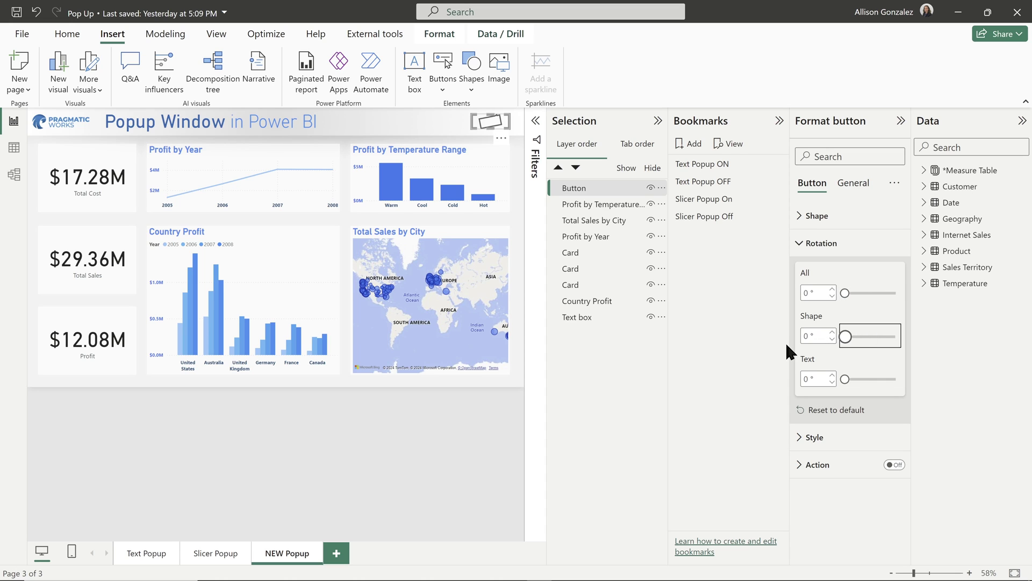
{"action": "left_click", "coordinate": [807, 245]}
Step: Give the button the text label 'Info' in Segoe UI Bold with bold formatting
{"action": "left_click", "coordinate": [810, 271]}
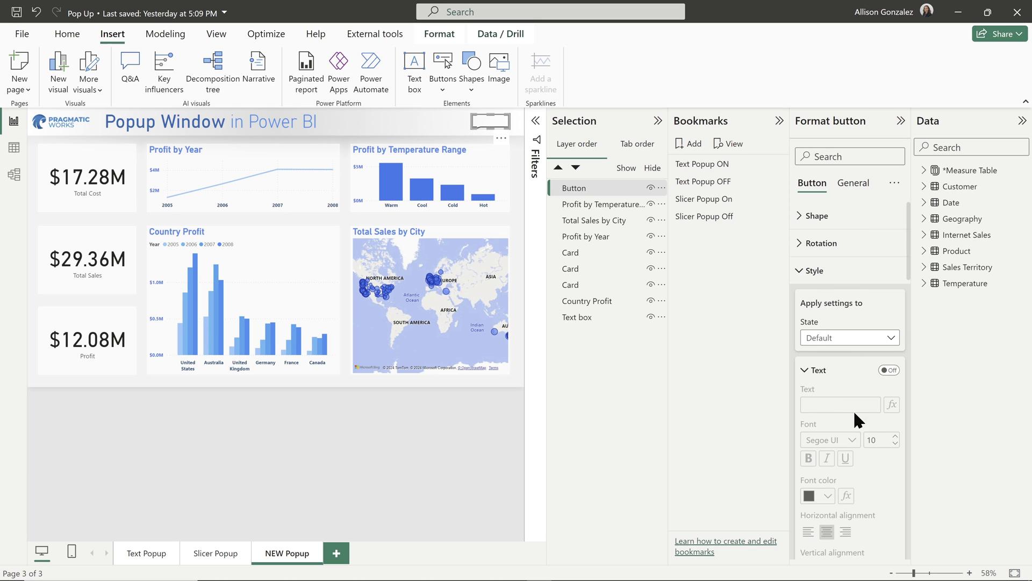
{"action": "left_click", "coordinate": [889, 370]}
{"action": "left_click", "coordinate": [834, 403]}
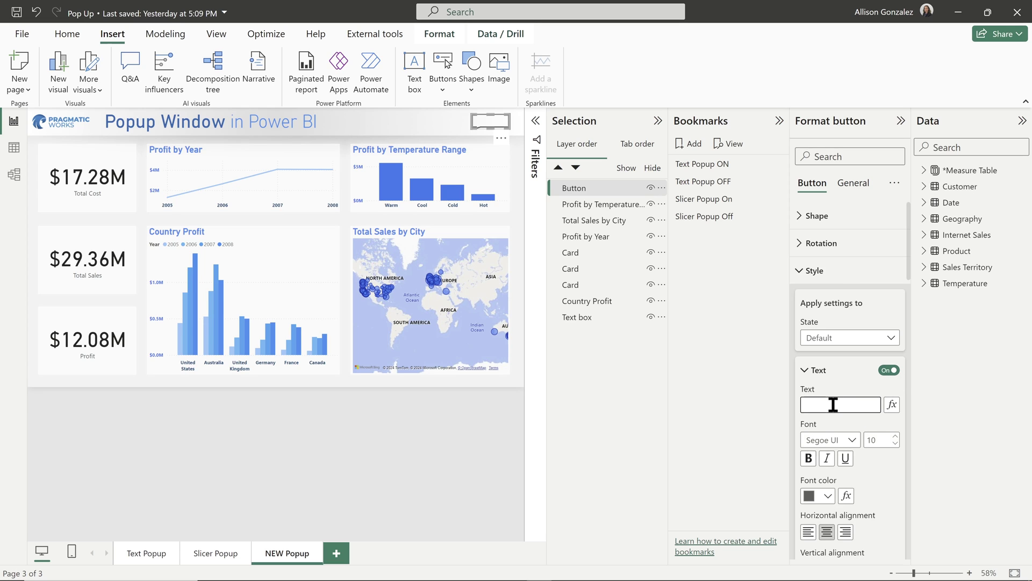
{"action": "type", "text": "Info"}
{"action": "left_click", "coordinate": [847, 438]}
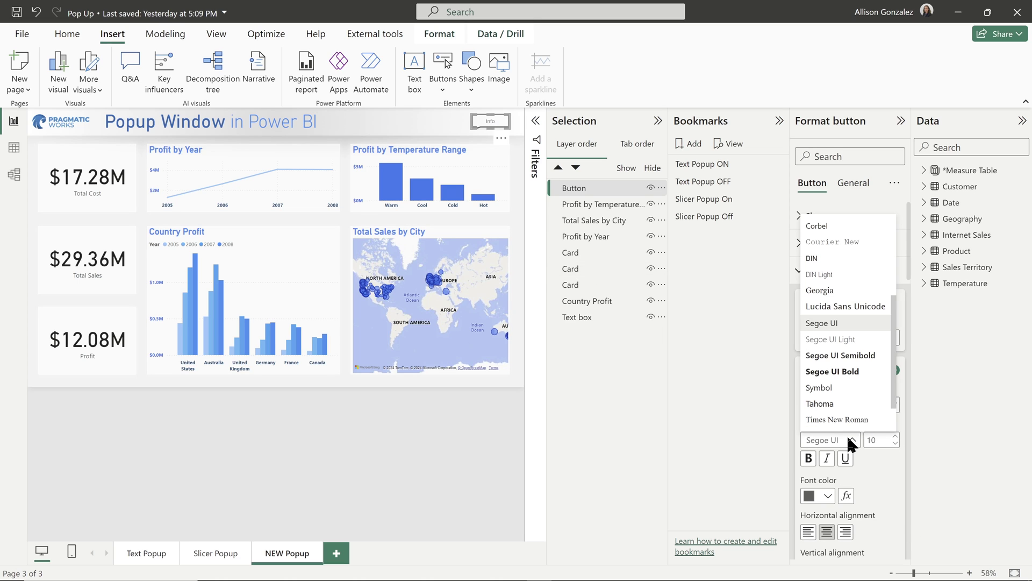
{"action": "left_click", "coordinate": [854, 372]}
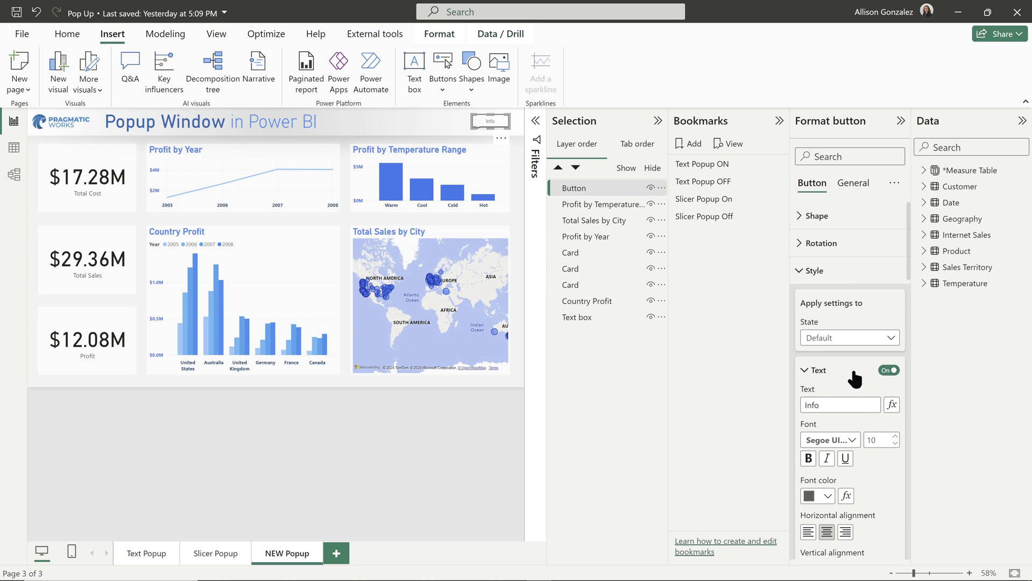
{"action": "left_click", "coordinate": [816, 459]}
Step: Turn on the Info button's fill, make it blue and lower its transparency
{"action": "scroll", "coordinate": [879, 483], "scroll_direction": "down", "scroll_amount": 3}
{"action": "scroll", "coordinate": [879, 483], "scroll_direction": "down", "scroll_amount": 5}
{"action": "scroll", "coordinate": [879, 483], "scroll_direction": "down", "scroll_amount": 1}
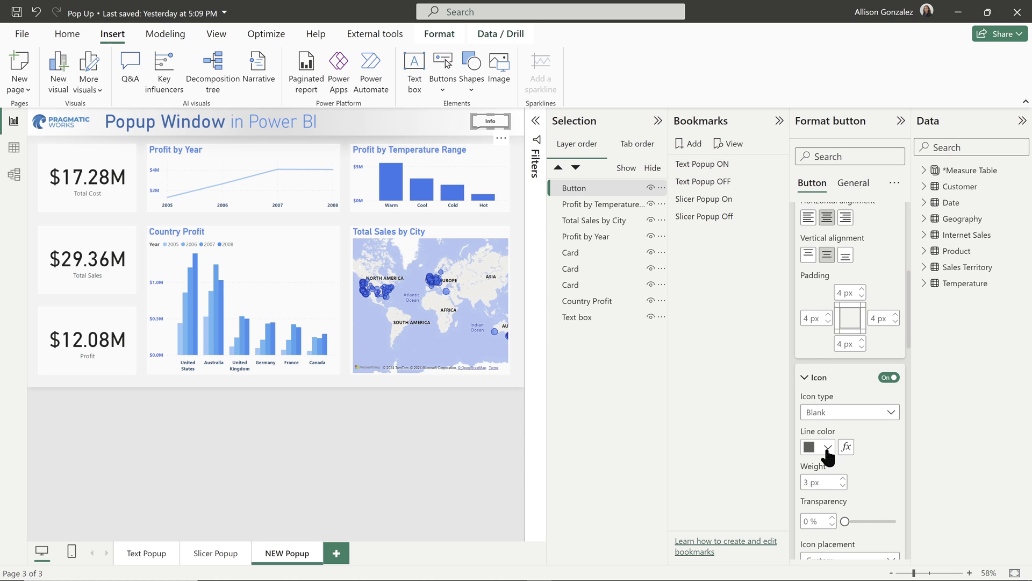
{"action": "scroll", "coordinate": [901, 468], "scroll_direction": "down", "scroll_amount": 8}
{"action": "scroll", "coordinate": [903, 468], "scroll_direction": "down", "scroll_amount": 6}
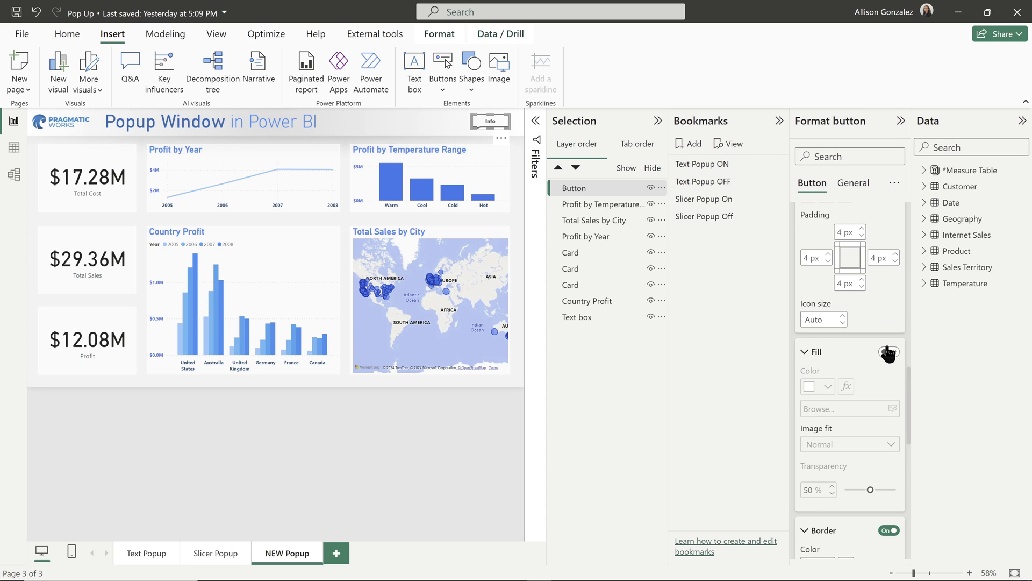
{"action": "left_click", "coordinate": [889, 352]}
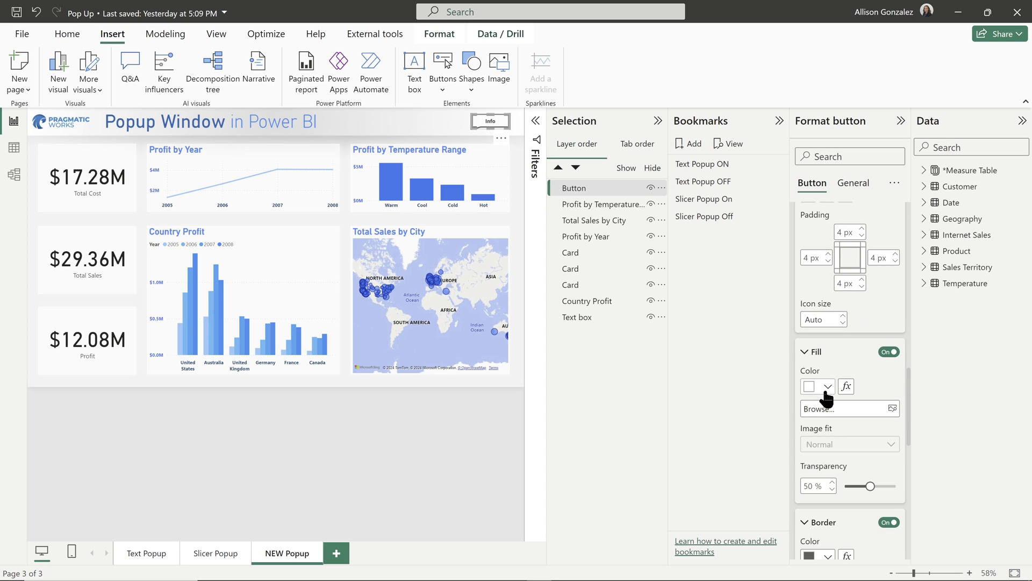
{"action": "left_click", "coordinate": [826, 387]}
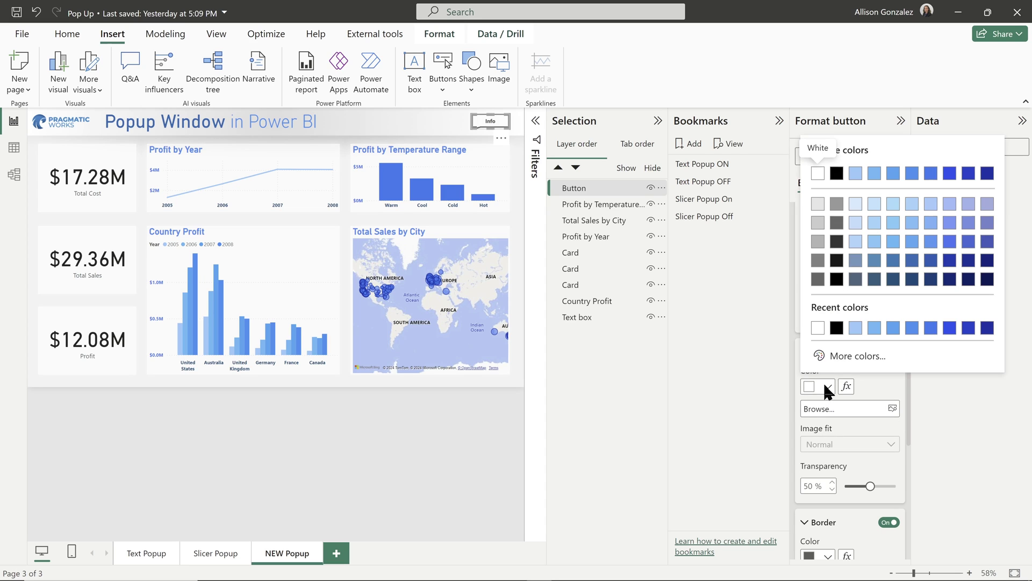
{"action": "left_click", "coordinate": [934, 173]}
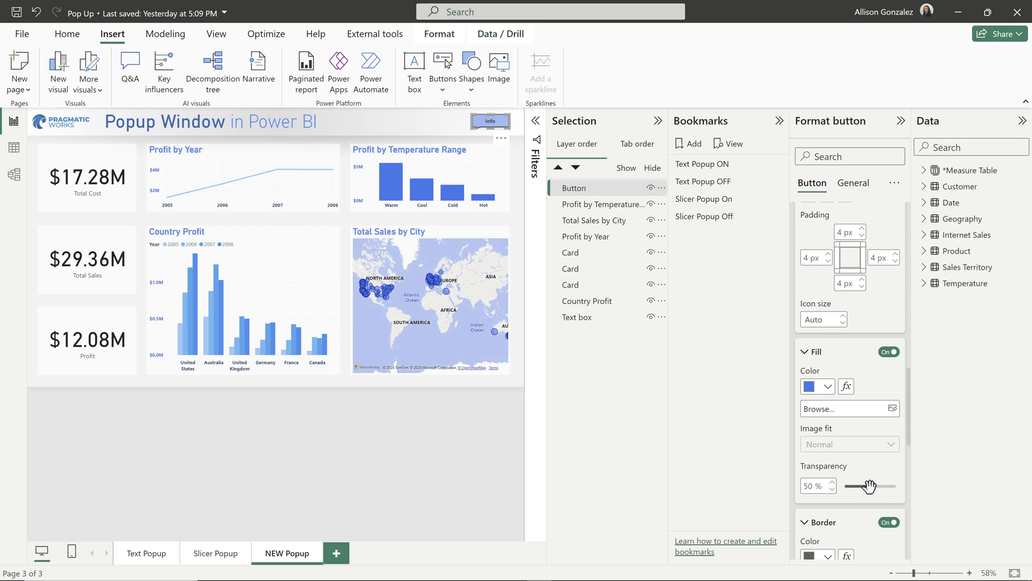
{"action": "left_click_drag", "start_coordinate": [869, 486], "coordinate": [843, 487]}
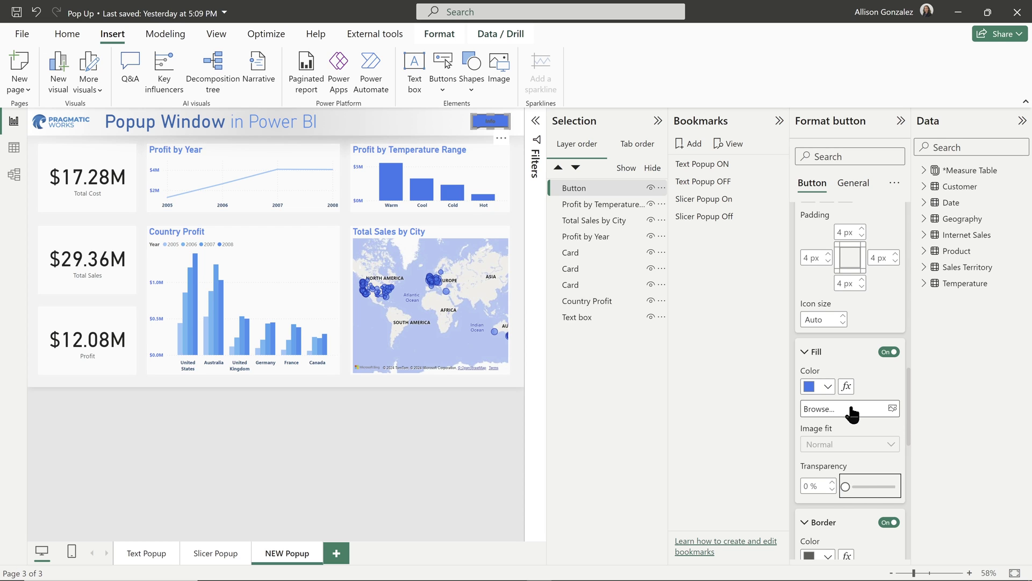
Step: Set the Info button's text font colour to white
{"action": "scroll", "coordinate": [850, 406], "scroll_direction": "up", "scroll_amount": 2}
{"action": "scroll", "coordinate": [850, 404], "scroll_direction": "up", "scroll_amount": 5}
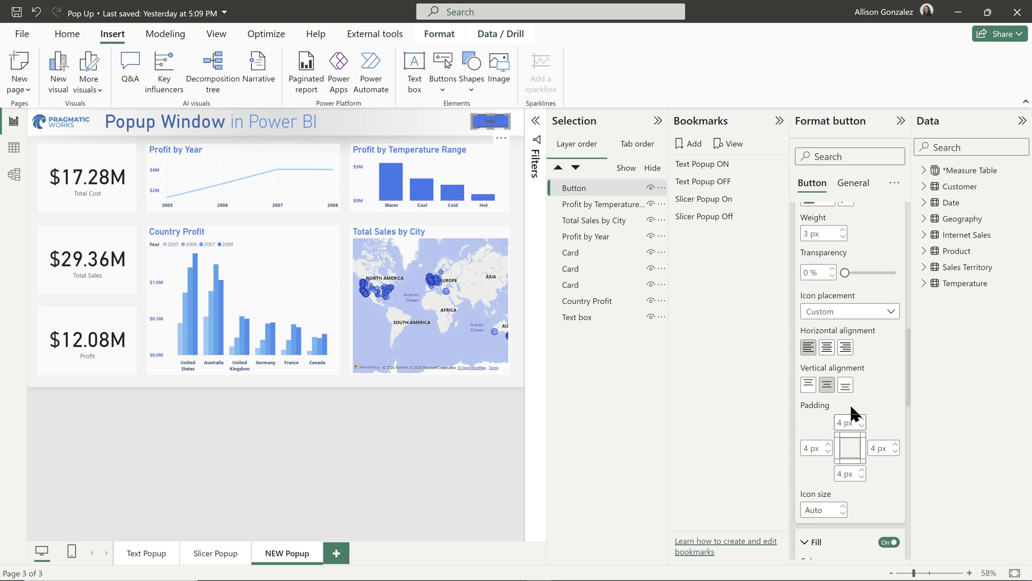
{"action": "scroll", "coordinate": [850, 403], "scroll_direction": "up", "scroll_amount": 6}
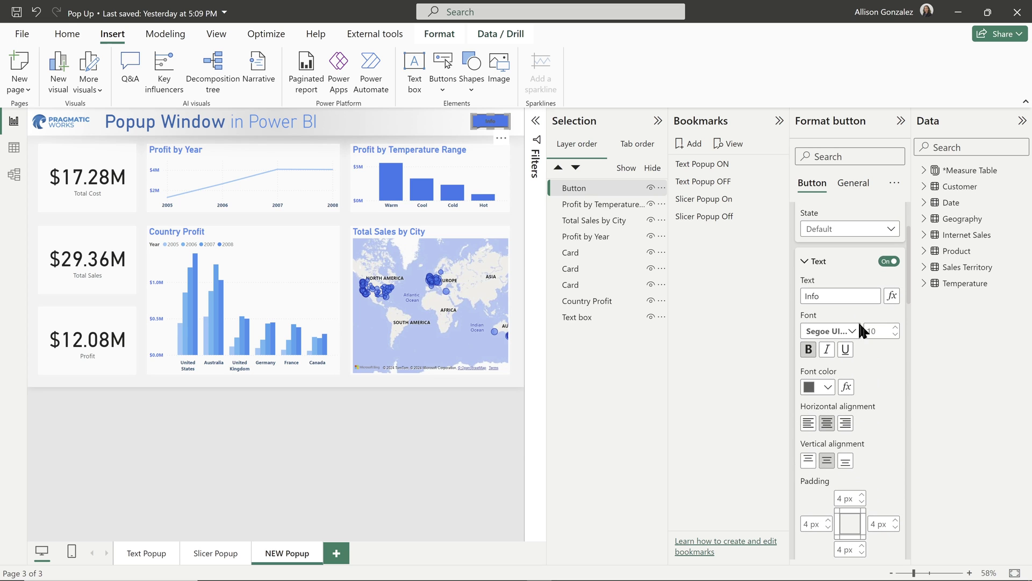
{"action": "left_click", "coordinate": [828, 388]}
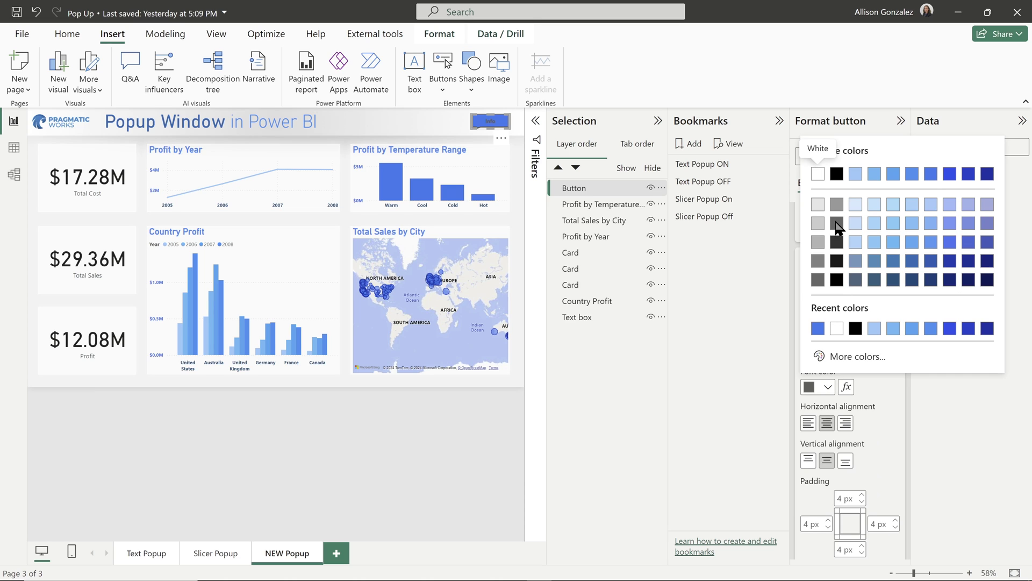
{"action": "left_click", "coordinate": [819, 184]}
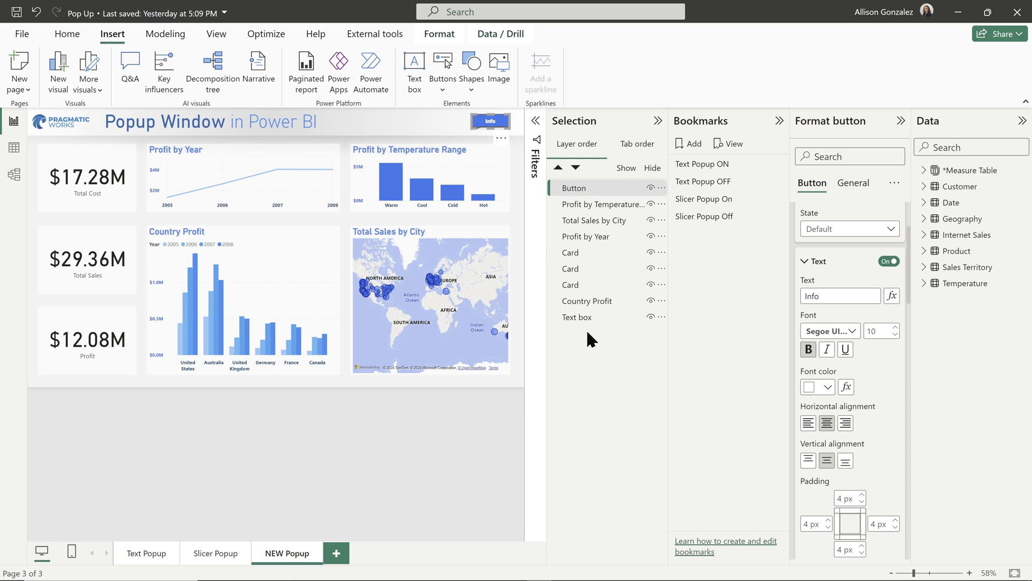
Step: Insert a rectangle shape and move it to the top right of the page
{"action": "left_click", "coordinate": [471, 59]}
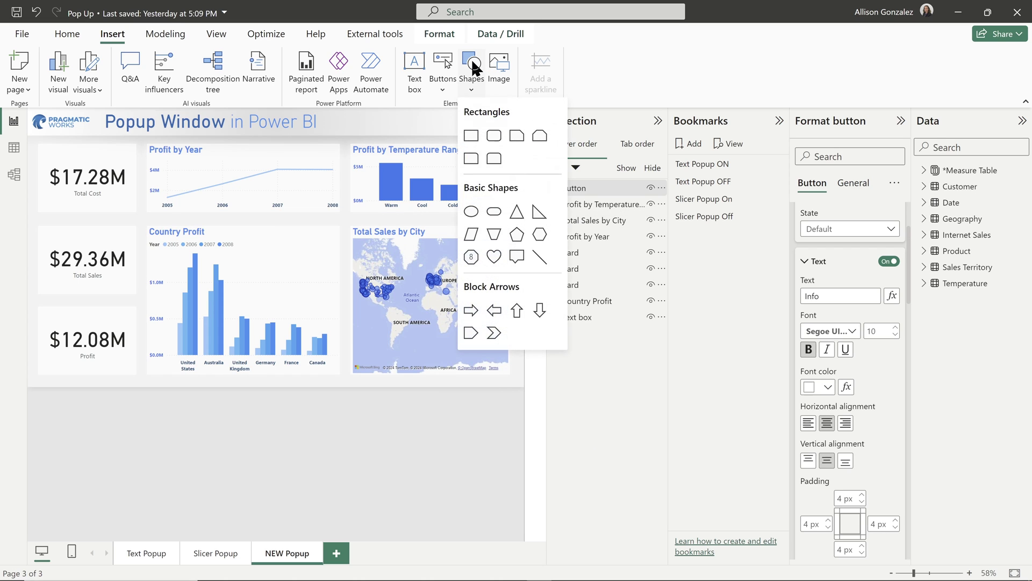
{"action": "left_click", "coordinate": [472, 135]}
{"action": "left_click_drag", "start_coordinate": [124, 186], "coordinate": [450, 175]}
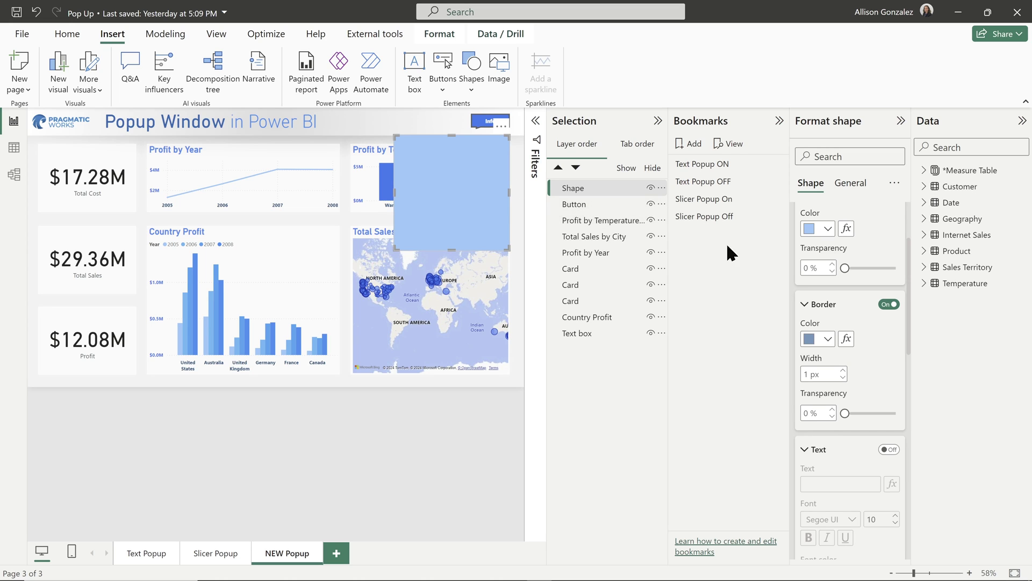
Step: Set the rectangle's fill transparency to about 11%
{"action": "scroll", "coordinate": [848, 274], "scroll_direction": "up", "scroll_amount": 2}
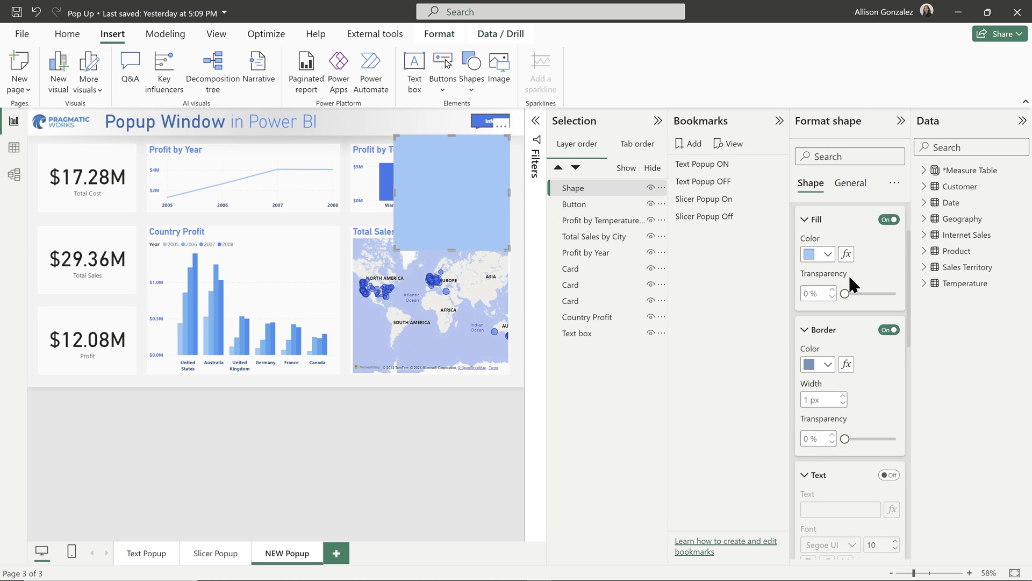
{"action": "left_click", "coordinate": [850, 295]}
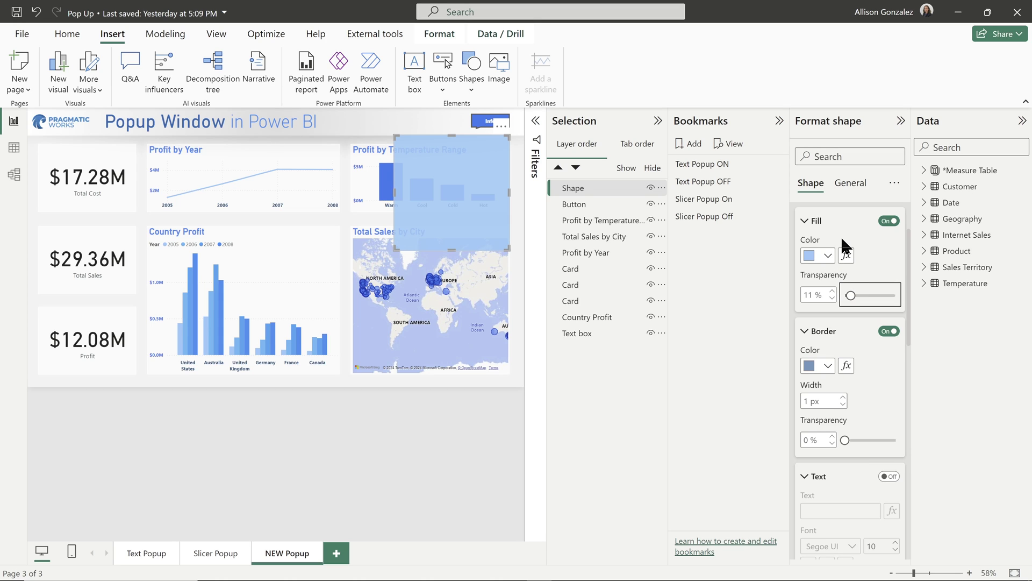
{"action": "scroll", "coordinate": [844, 239], "scroll_direction": "up", "scroll_amount": 2}
{"action": "left_click", "coordinate": [800, 272]}
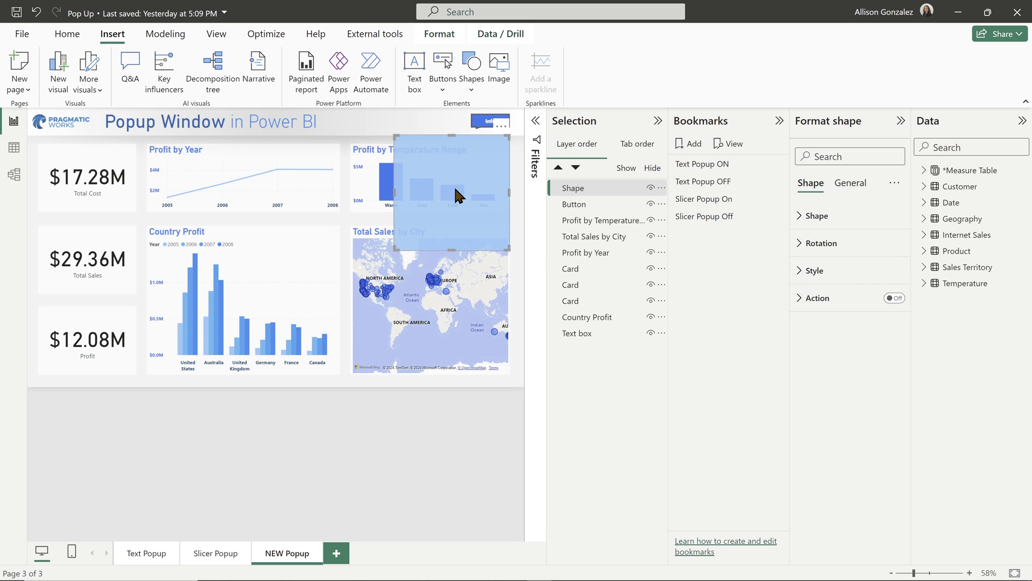
Step: Add a one-line text box reading 'Enter your text here' at the top of the blue rectangle
{"action": "left_click", "coordinate": [415, 63]}
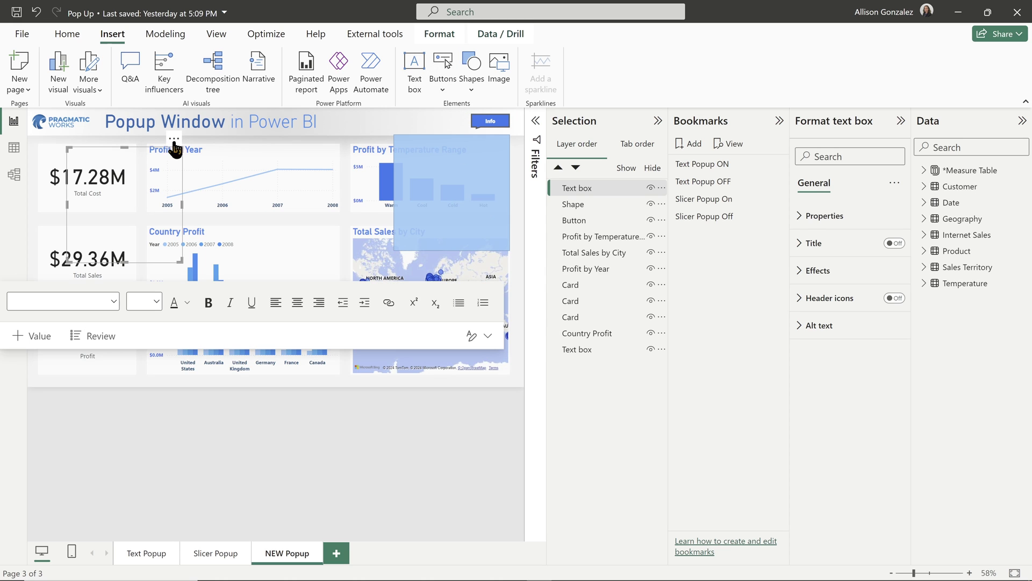
{"action": "left_click_drag", "start_coordinate": [172, 141], "coordinate": [493, 130]}
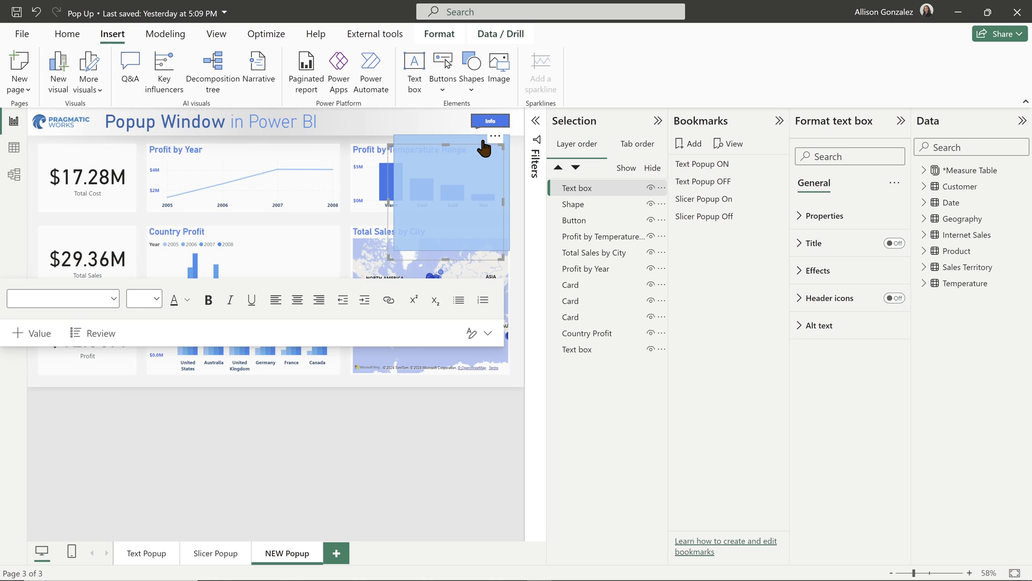
{"action": "left_click", "coordinate": [395, 247]}
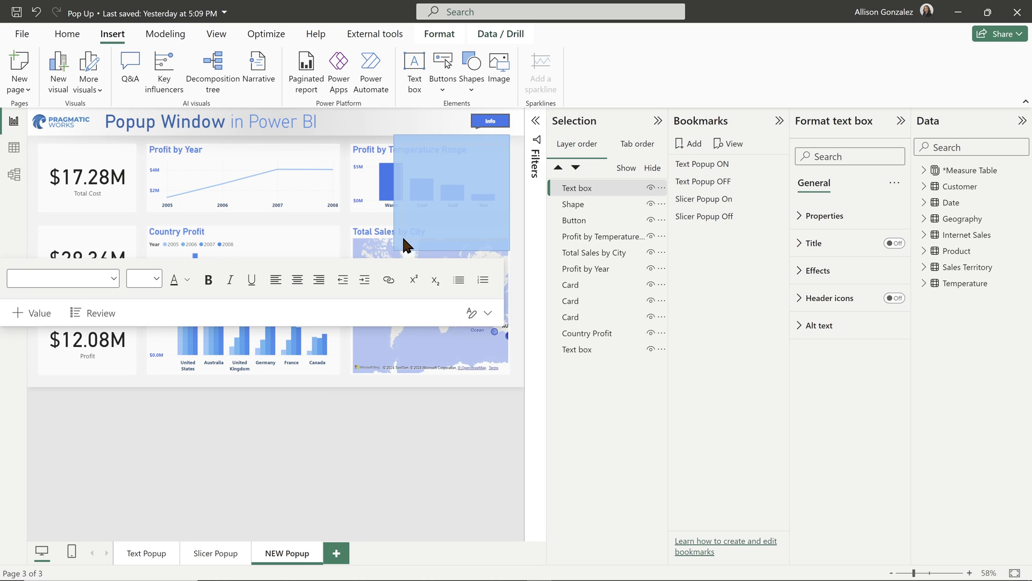
{"action": "left_click", "coordinate": [403, 238]}
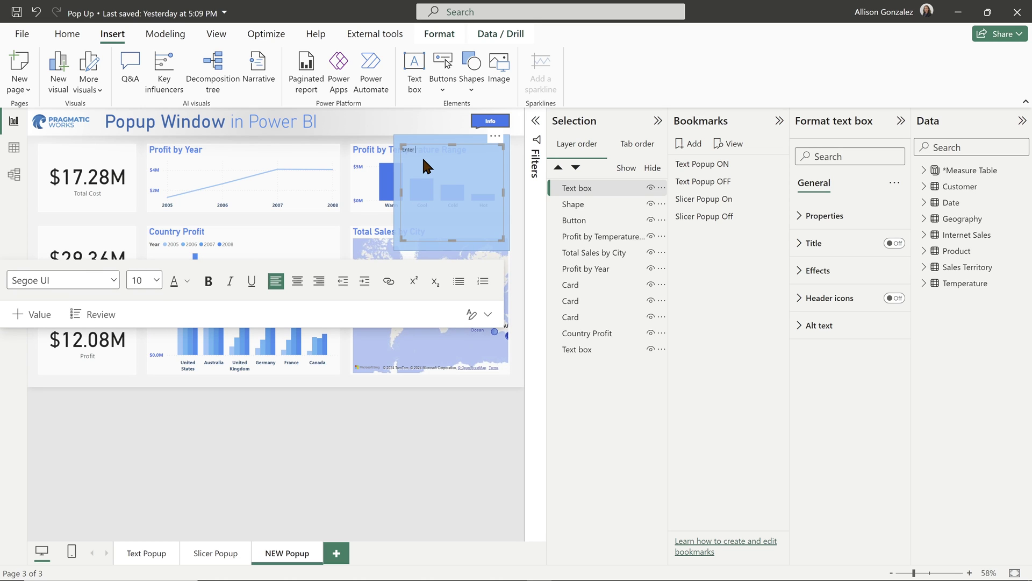
{"action": "type", "text": "Enter your text here"}
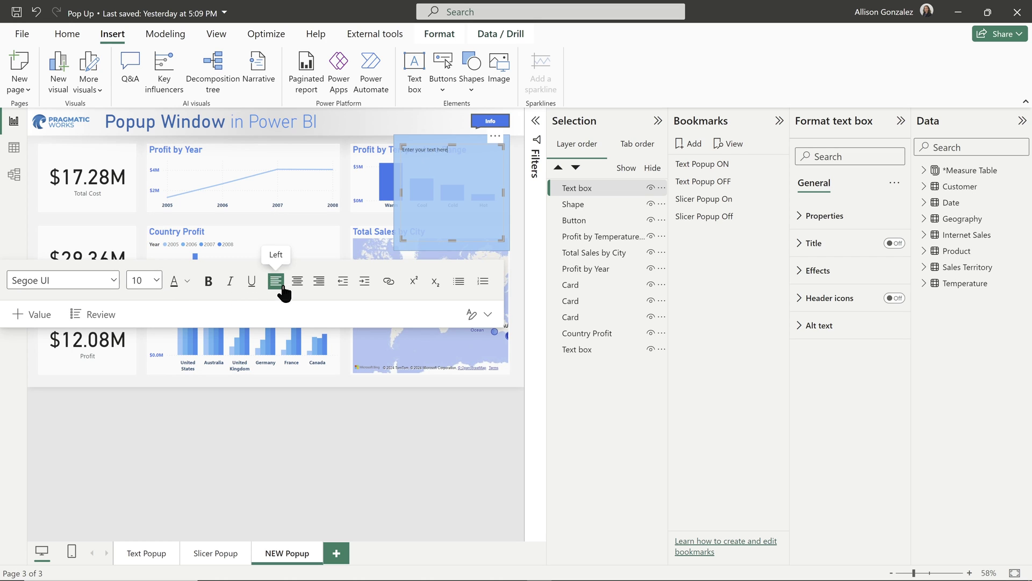
{"action": "left_click_drag", "start_coordinate": [456, 237], "coordinate": [456, 179]}
{"action": "left_click", "coordinate": [457, 194]}
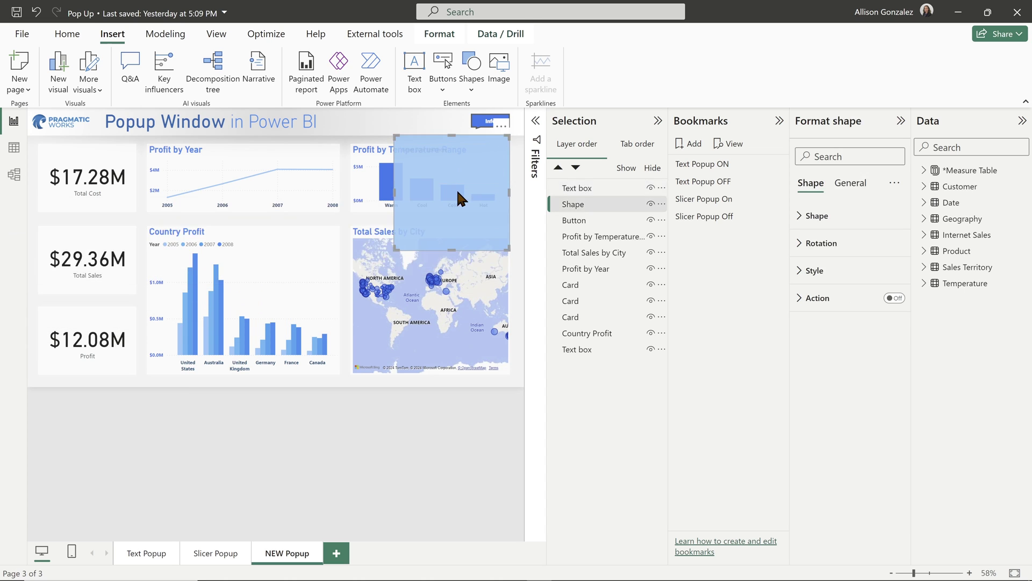
{"action": "left_click", "coordinate": [484, 402]}
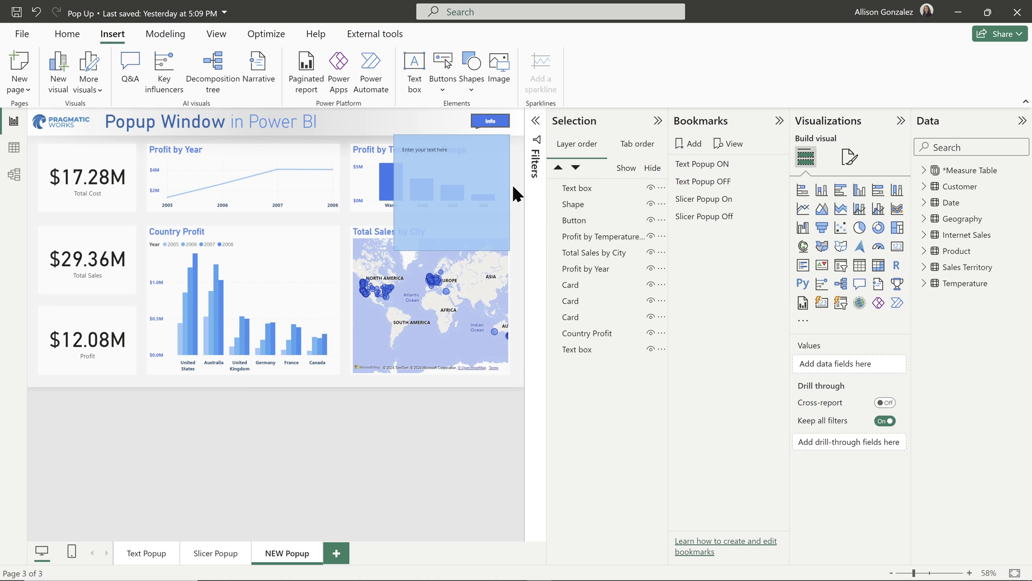
Step: Add a slicer sized to fit inside the rectangle and fill it with the Date table's Year field
{"action": "left_click", "coordinate": [841, 265]}
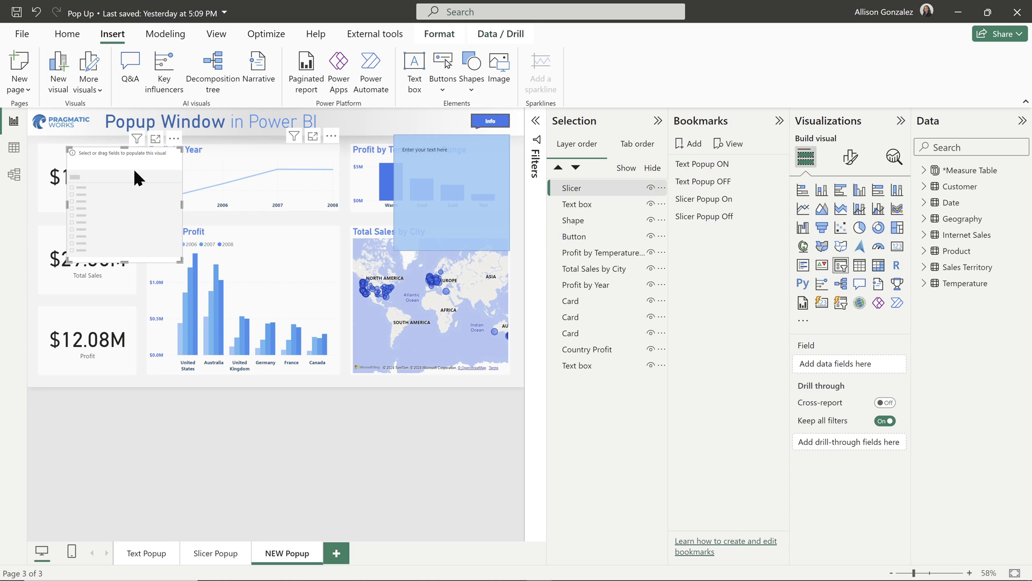
{"action": "left_click_drag", "start_coordinate": [104, 163], "coordinate": [432, 182]}
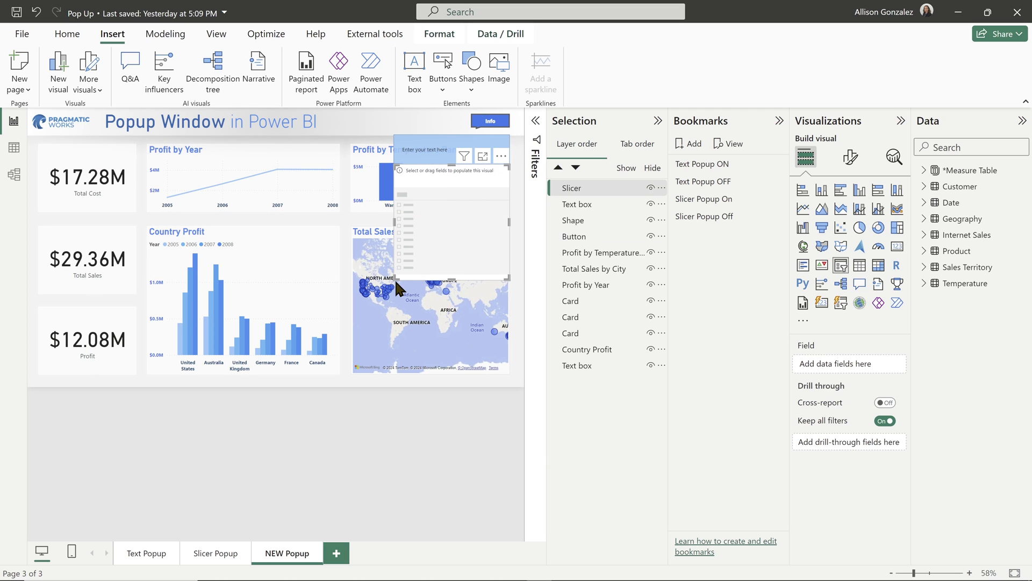
{"action": "left_click_drag", "start_coordinate": [398, 278], "coordinate": [403, 217]}
{"action": "left_click_drag", "start_coordinate": [509, 218], "coordinate": [496, 218]}
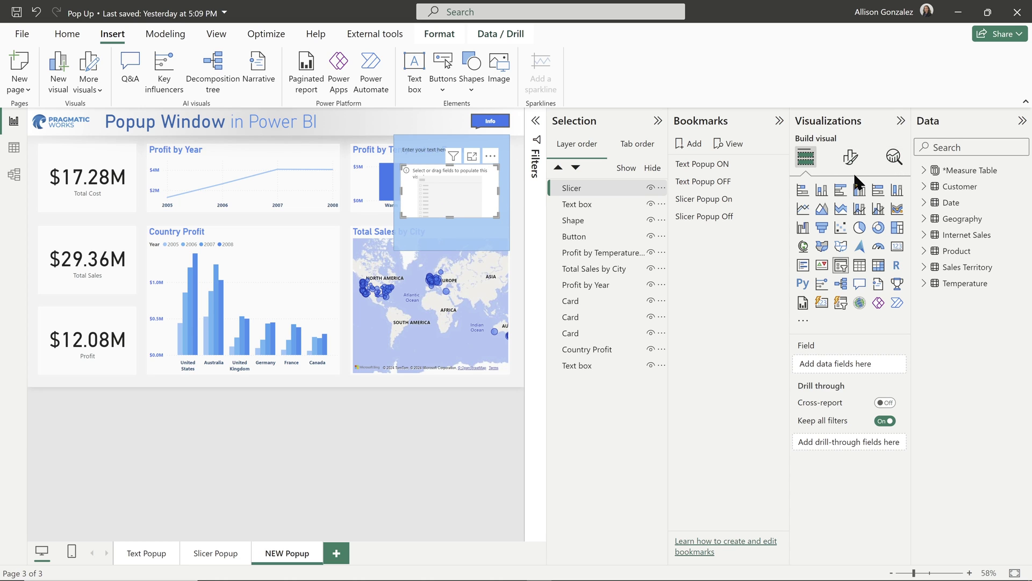
{"action": "left_click", "coordinate": [924, 203]}
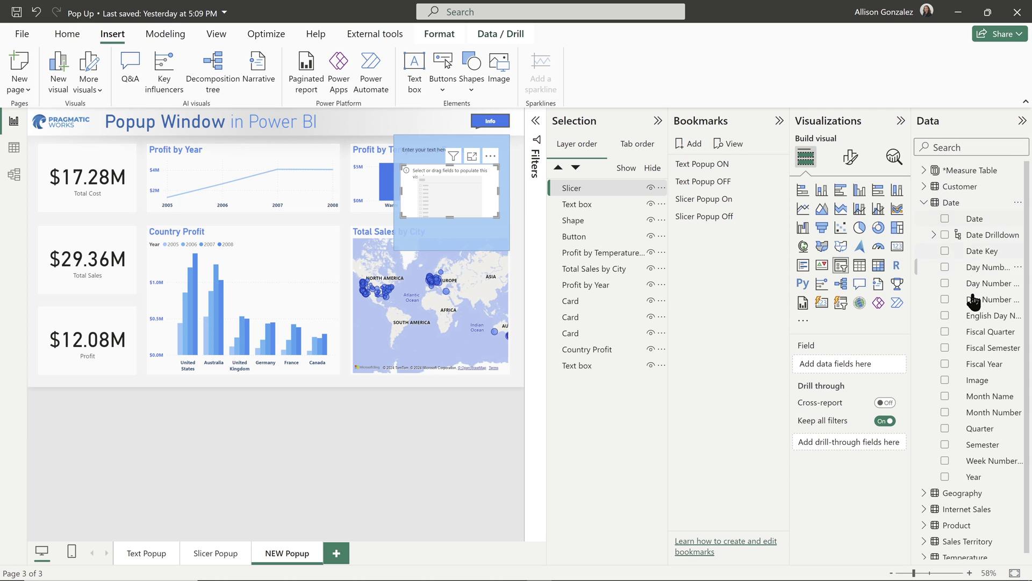
{"action": "left_click_drag", "start_coordinate": [975, 477], "coordinate": [473, 189]}
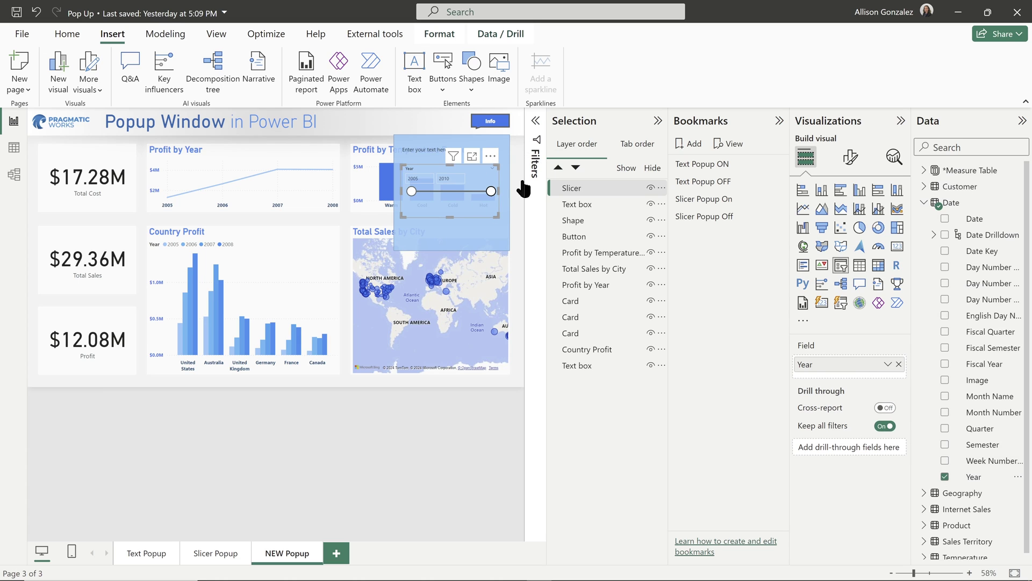
Step: Switch the Year slicer's style to Dropdown
{"action": "left_click", "coordinate": [850, 157]}
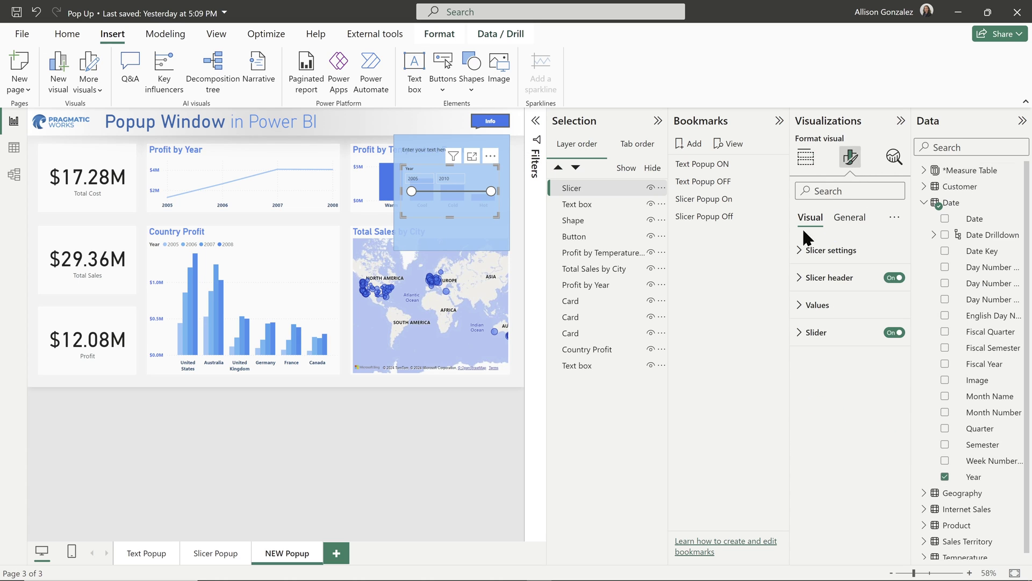
{"action": "left_click", "coordinate": [797, 259]}
{"action": "left_click", "coordinate": [835, 316]}
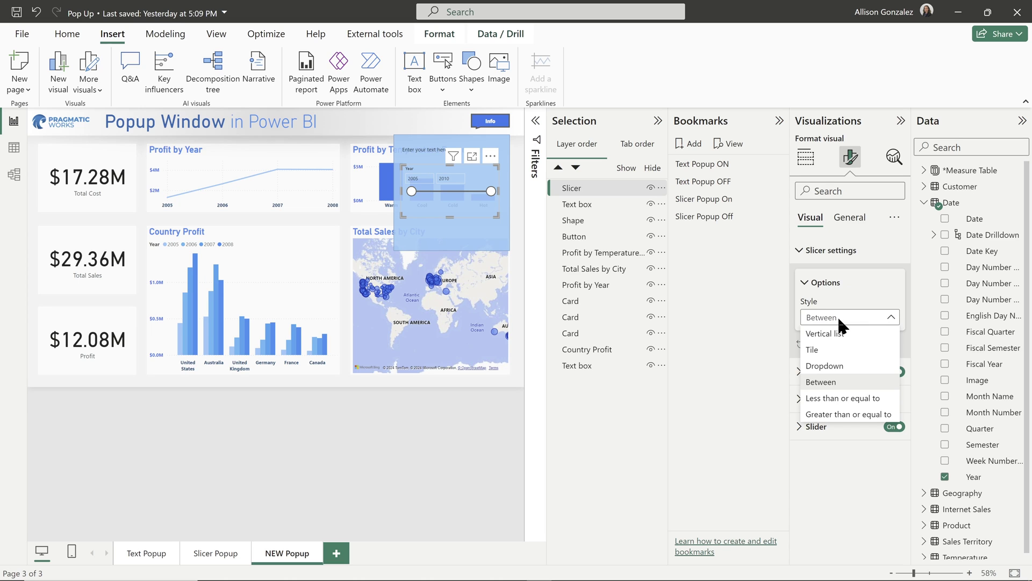
{"action": "left_click", "coordinate": [835, 365]}
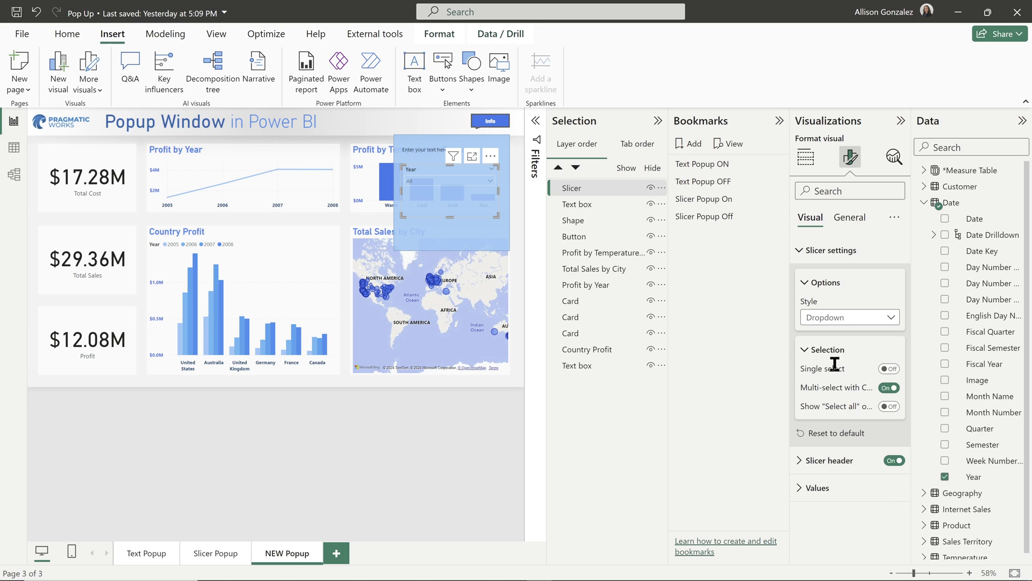
{"action": "left_click", "coordinate": [451, 231]}
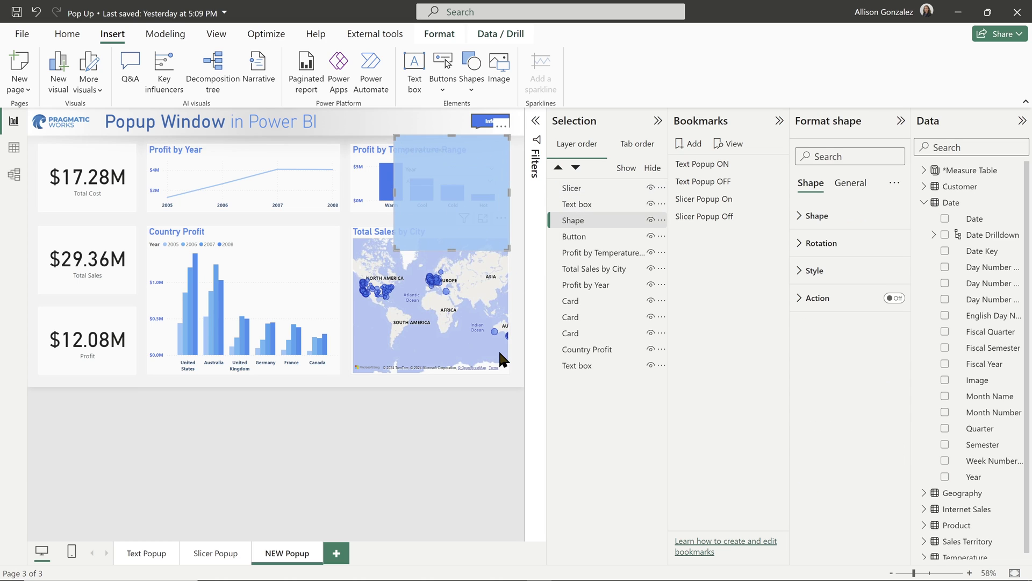
Step: Insert a blank button into the popup below the Year slicer
{"action": "left_click", "coordinate": [495, 371]}
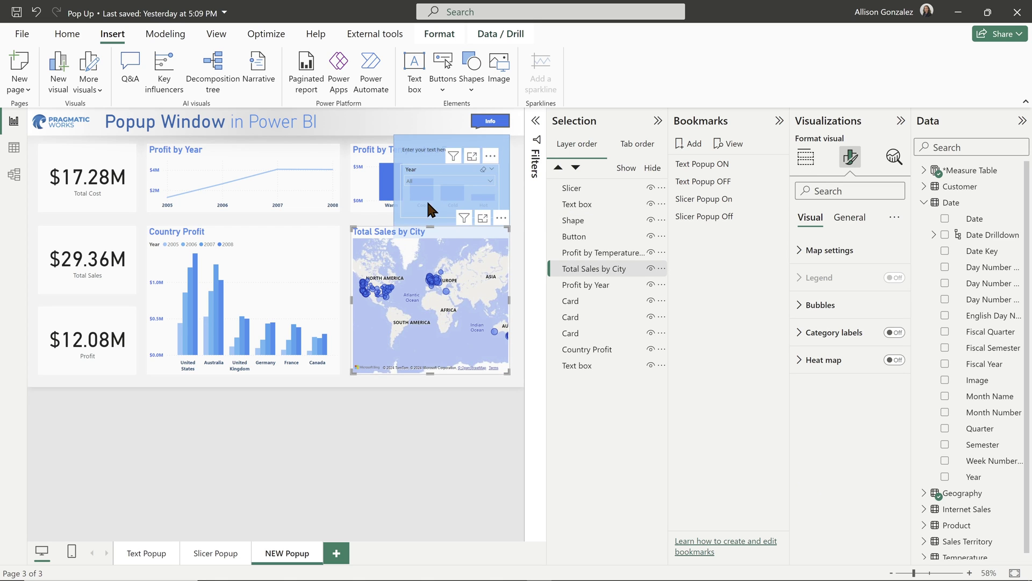
{"action": "left_click", "coordinate": [396, 214]}
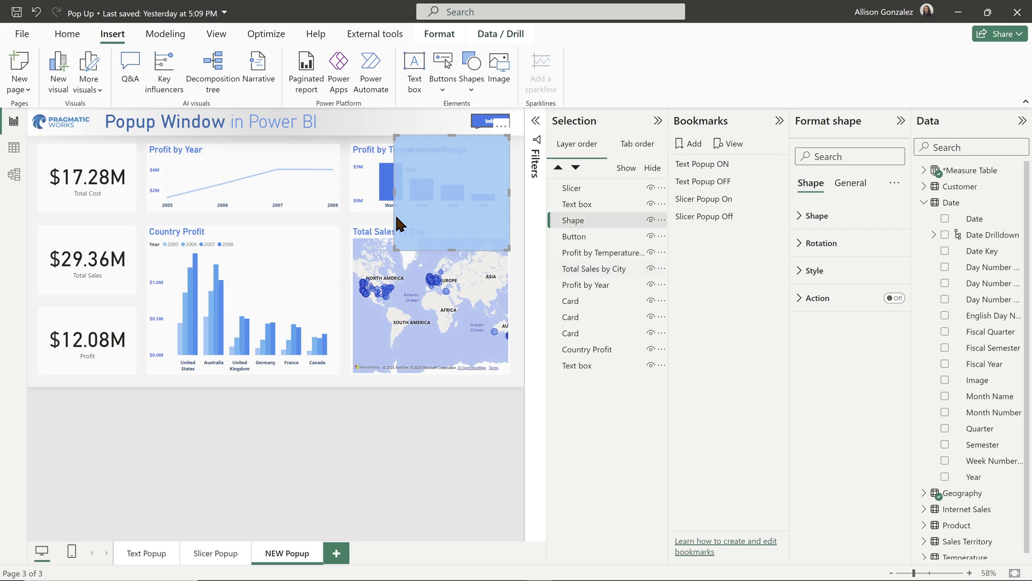
{"action": "left_click", "coordinate": [437, 71]}
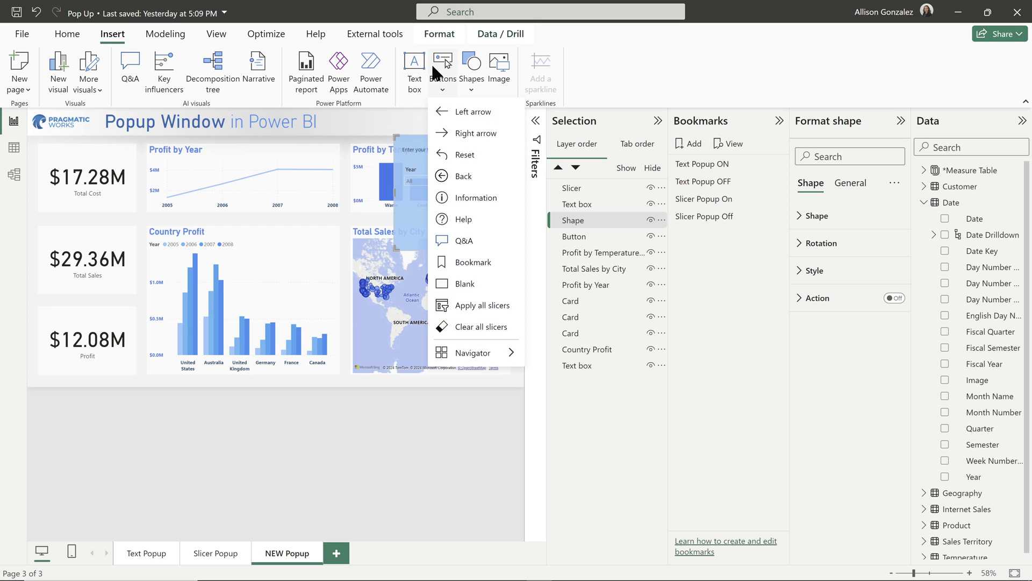
{"action": "left_click", "coordinate": [474, 284]}
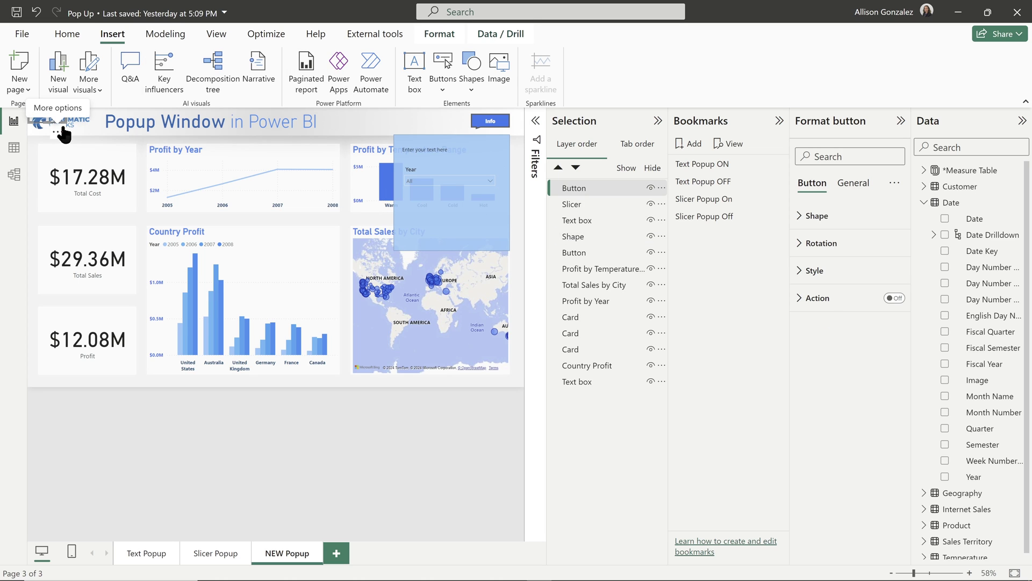
{"action": "left_click_drag", "start_coordinate": [63, 132], "coordinate": [463, 233]}
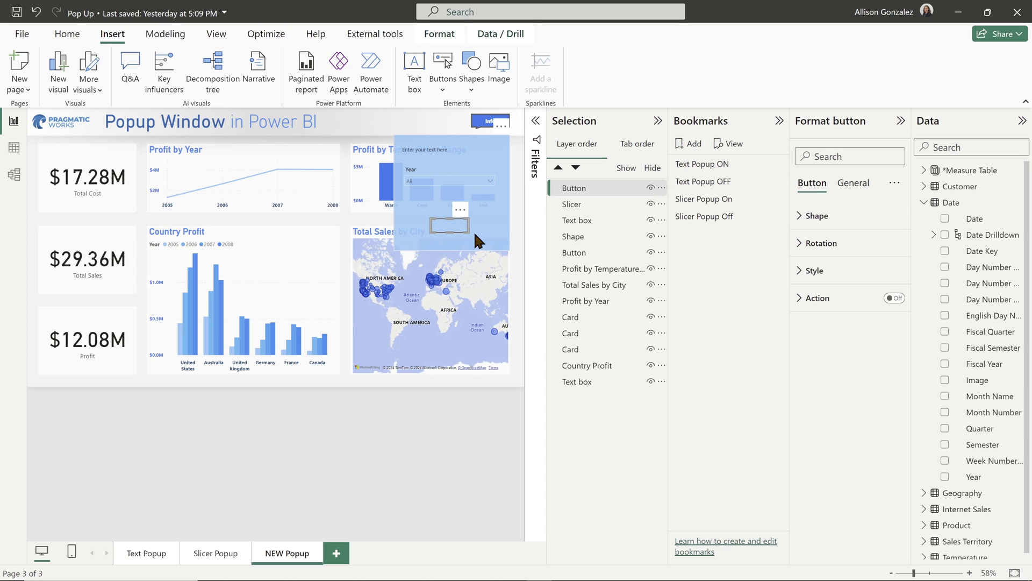
Step: Give the button the text label CLOSE and turn on its fill
{"action": "left_click", "coordinate": [799, 271]}
{"action": "left_click", "coordinate": [890, 371]}
{"action": "left_click", "coordinate": [837, 407]}
{"action": "type", "text": "CLOSE"}
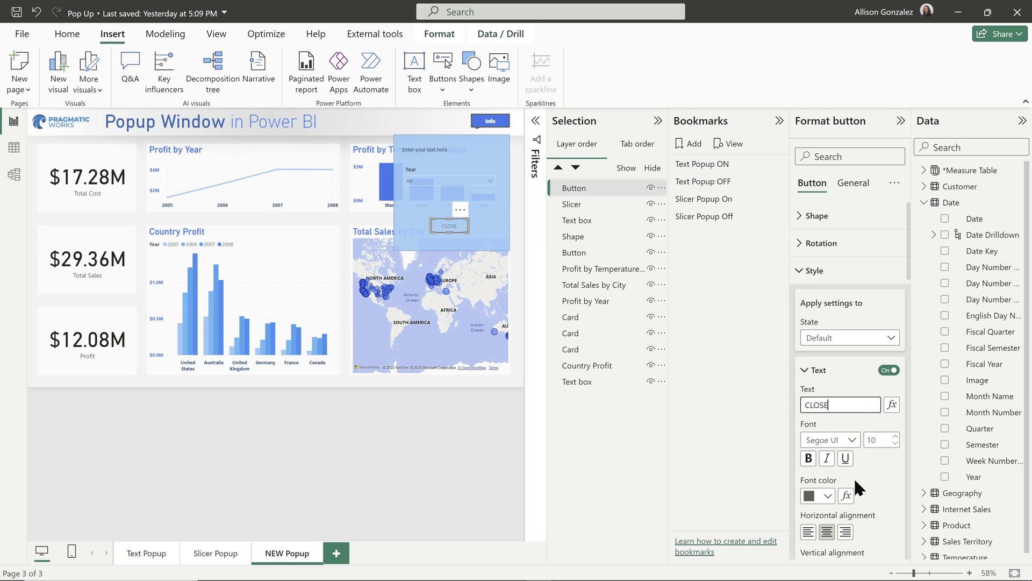
{"action": "scroll", "coordinate": [860, 463], "scroll_direction": "down", "scroll_amount": 3}
{"action": "scroll", "coordinate": [860, 458], "scroll_direction": "down", "scroll_amount": 7}
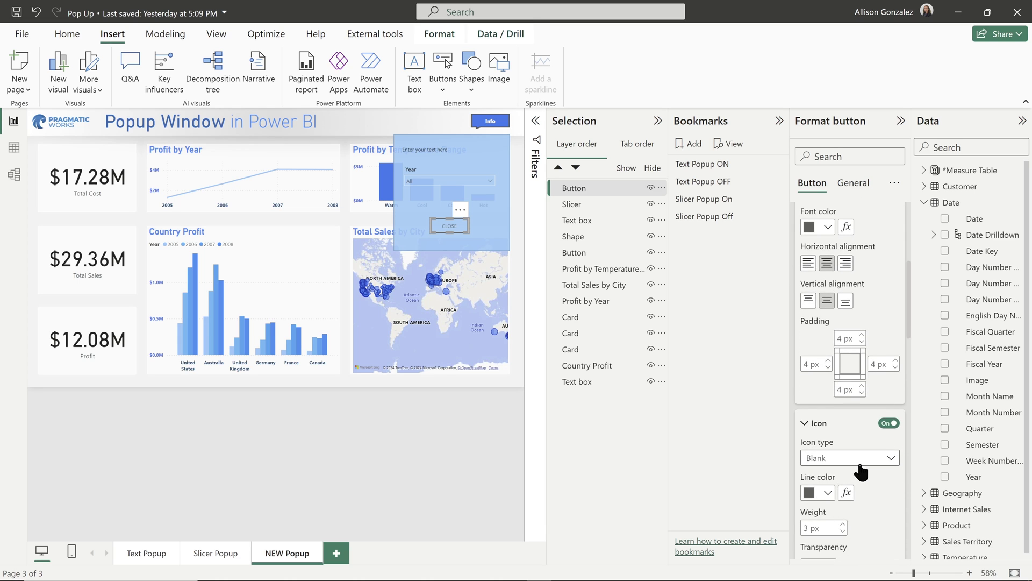
{"action": "scroll", "coordinate": [860, 460], "scroll_direction": "down", "scroll_amount": 6}
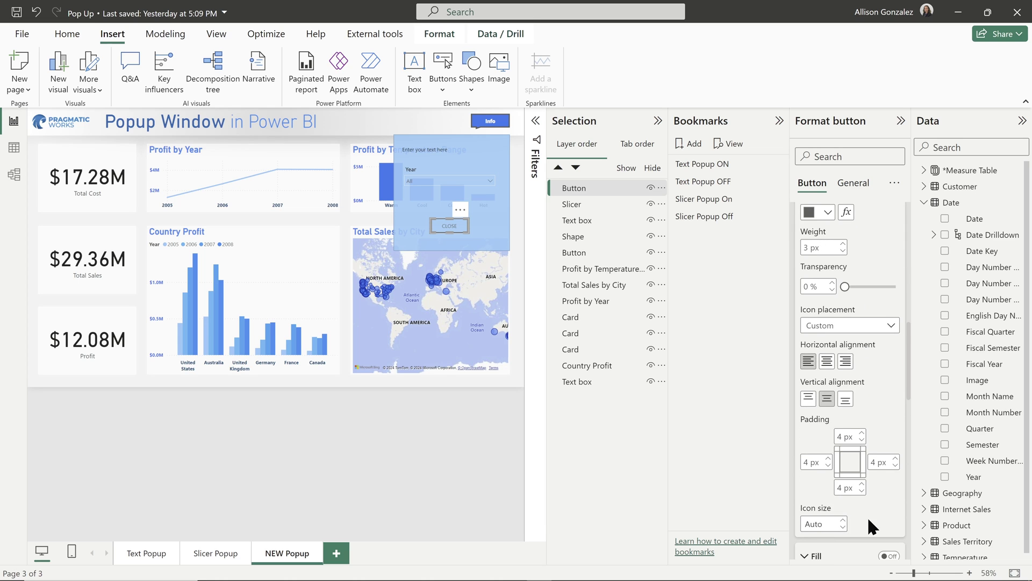
{"action": "left_click", "coordinate": [889, 478]}
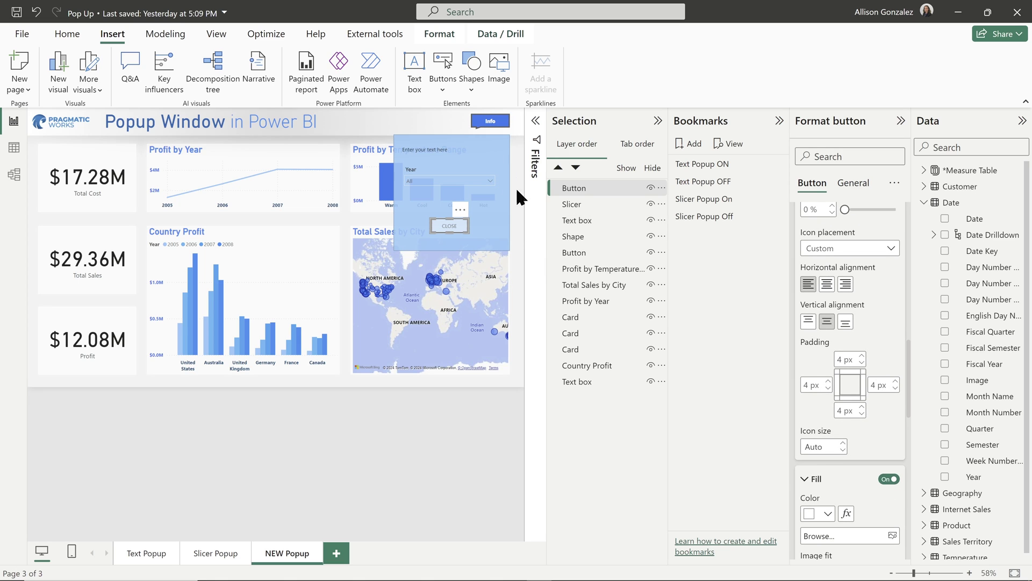
{"action": "left_click", "coordinate": [508, 412]}
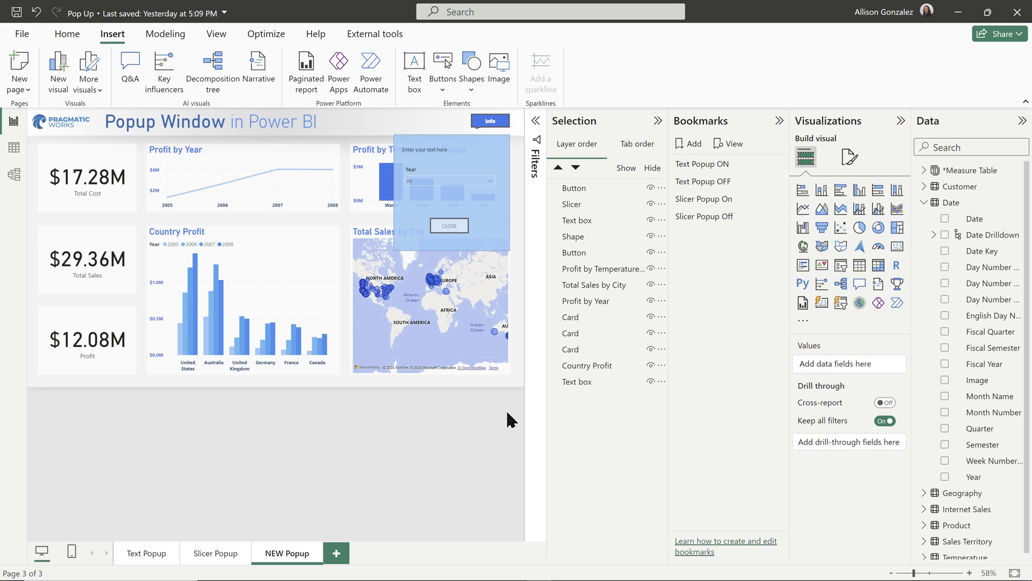
Step: Add a bookmark of the page with the popup showing and name it 'New Popup ON'
{"action": "left_click", "coordinate": [694, 145]}
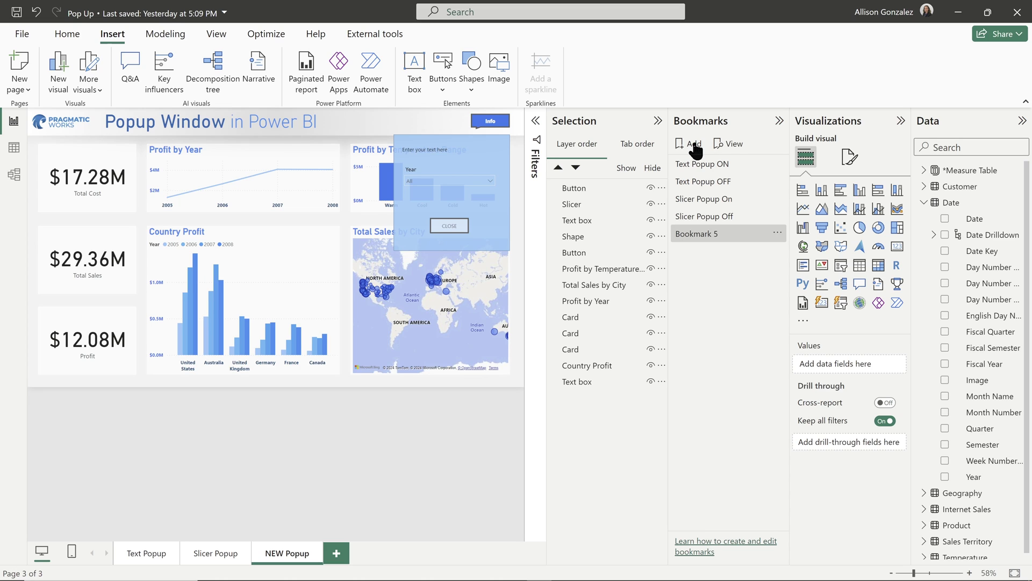
{"action": "double_click", "coordinate": [713, 233]}
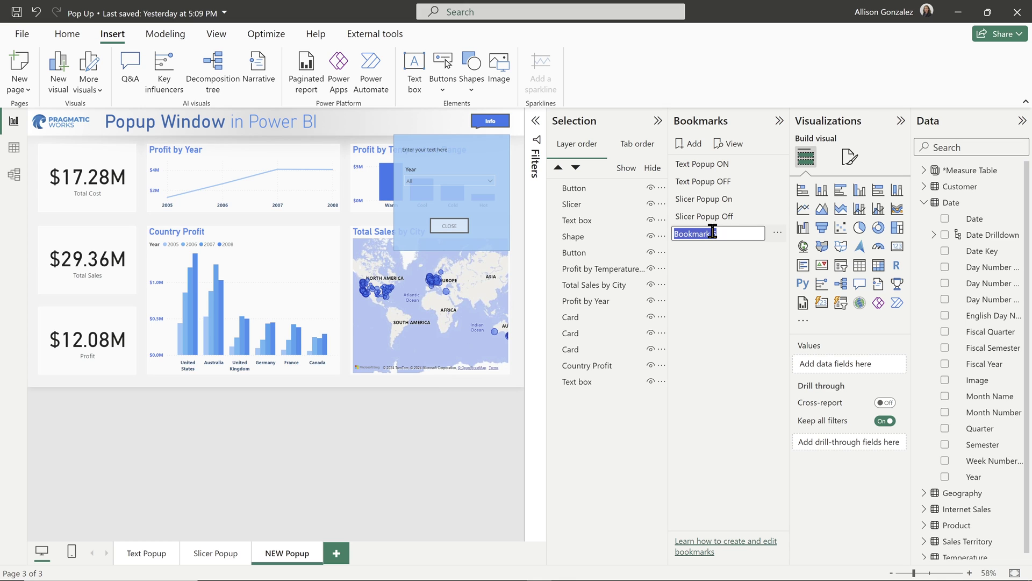
{"action": "type", "text": "New Popup ON"}
{"action": "key", "text": "Return"}
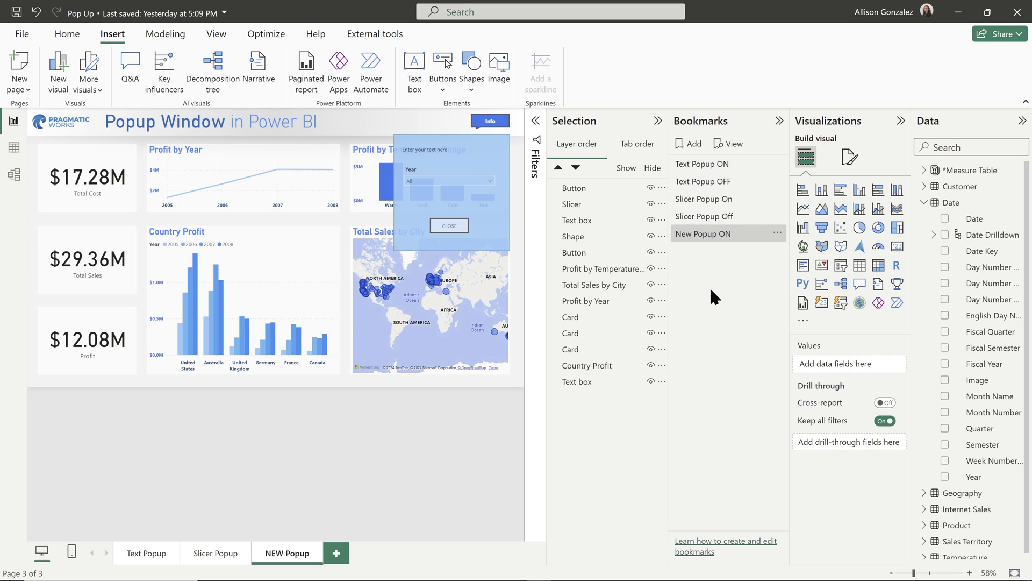
Step: Hide the CLOSE button, Year slicer, text box and blue shape in the Selection pane
{"action": "left_click", "coordinate": [651, 188]}
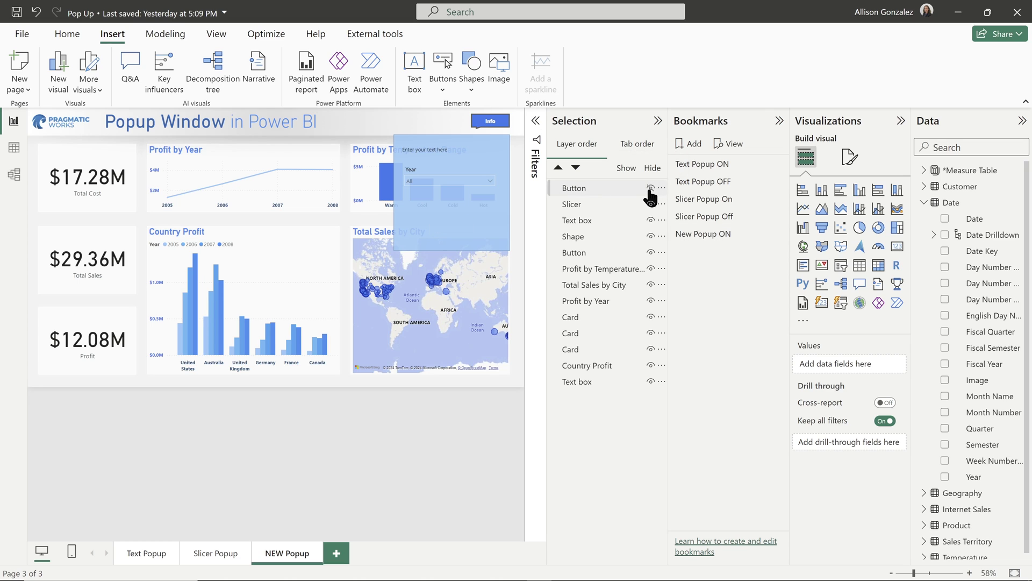
{"action": "left_click", "coordinate": [651, 205]}
{"action": "left_click", "coordinate": [651, 220]}
{"action": "left_click", "coordinate": [651, 237]}
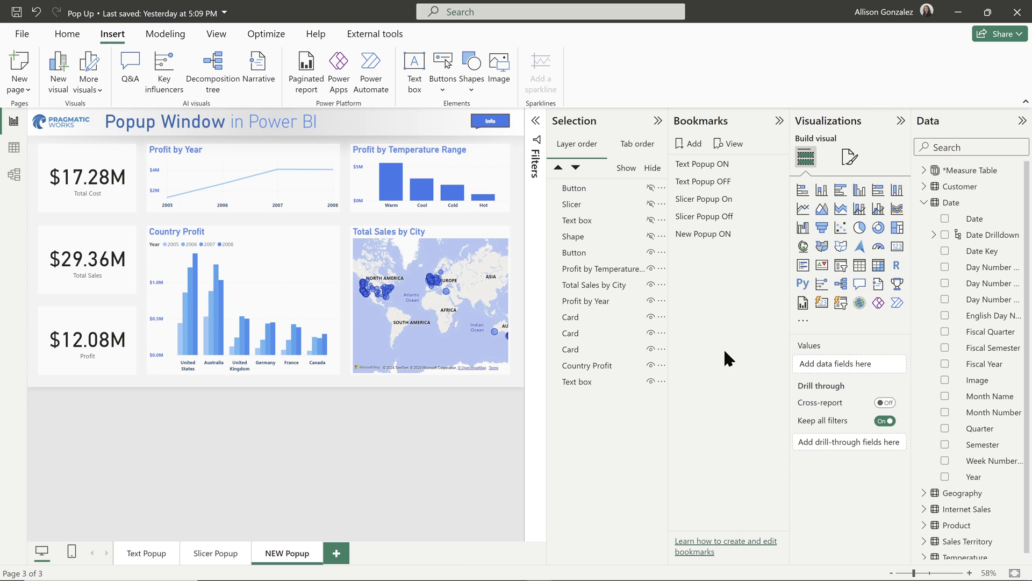
Step: Add a bookmark of the hidden-popup state named 'New Popup OFF'
{"action": "left_click", "coordinate": [694, 146]}
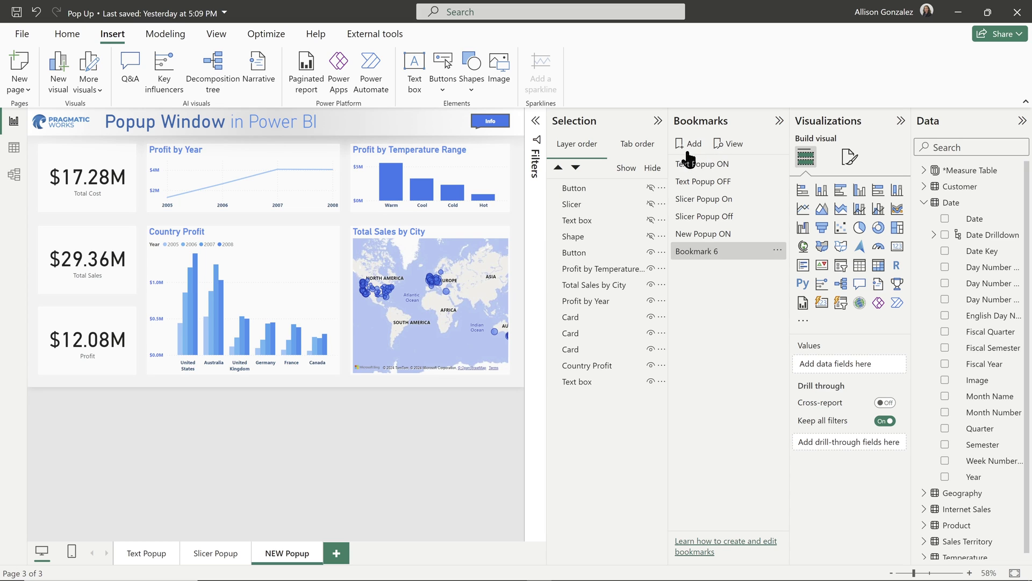
{"action": "double_click", "coordinate": [684, 249]}
{"action": "type", "text": "New Popu"}
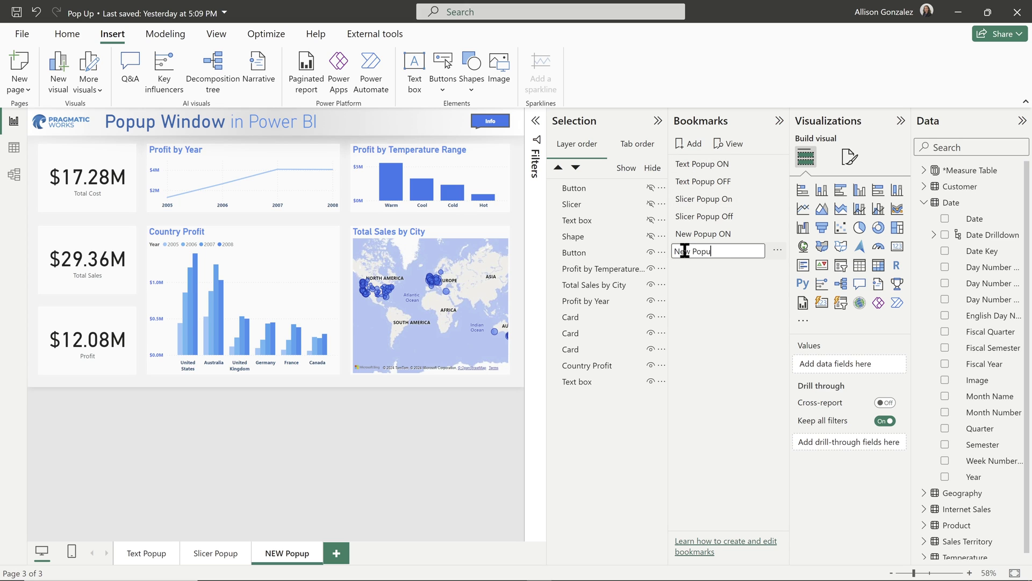
{"action": "type", "text": "p OFF"}
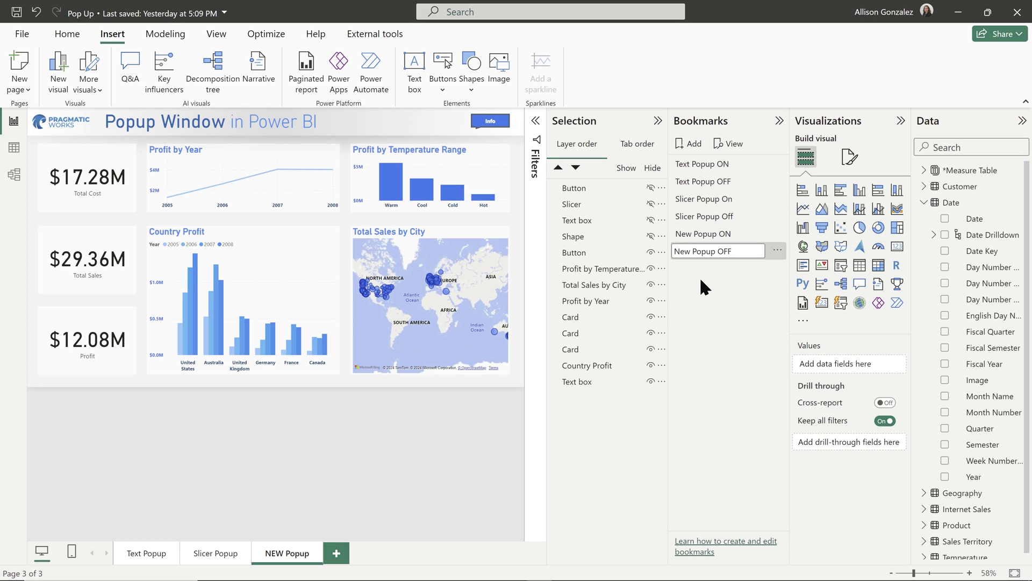
{"action": "left_click", "coordinate": [702, 281]}
Step: Test by switching between New Popup ON and New Popup OFF, ending on ON
{"action": "left_click", "coordinate": [728, 235]}
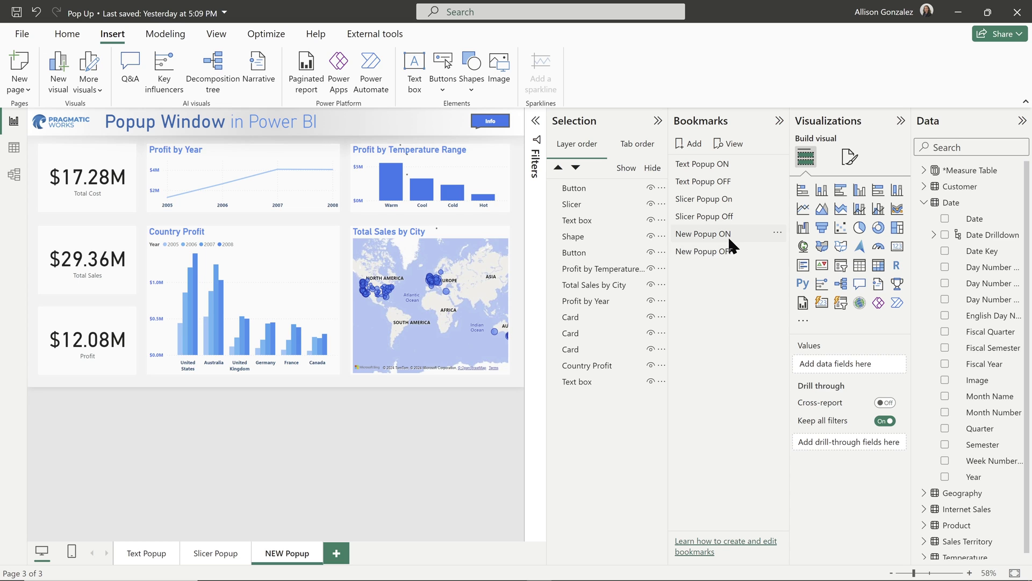
{"action": "left_click", "coordinate": [729, 250]}
{"action": "left_click", "coordinate": [729, 234]}
{"action": "left_click", "coordinate": [731, 249]}
{"action": "left_click", "coordinate": [734, 234]}
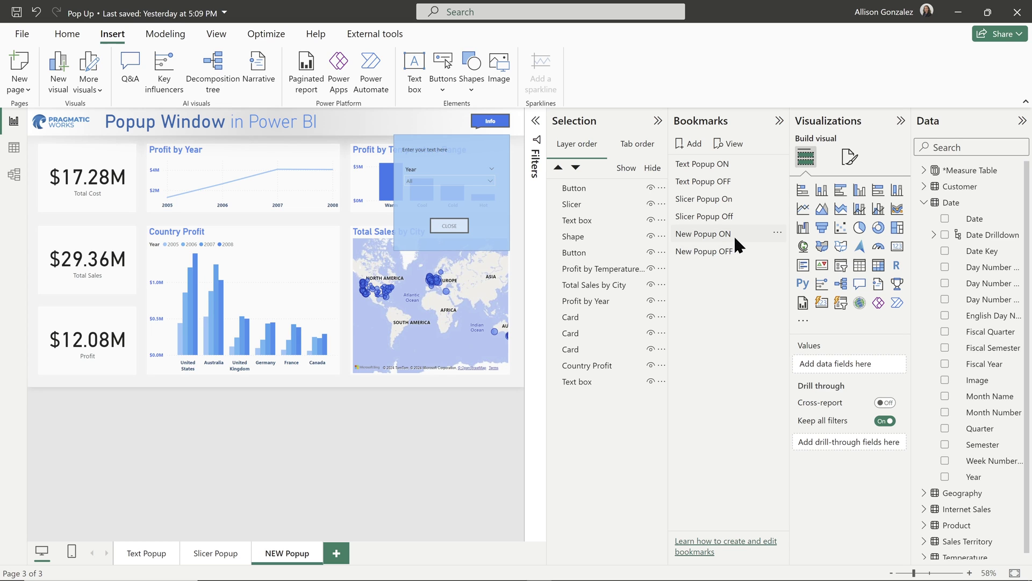
Step: Filter the Year slicer to 2006, then apply New Popup OFF to check whether the filter resets
{"action": "left_click", "coordinate": [490, 179]}
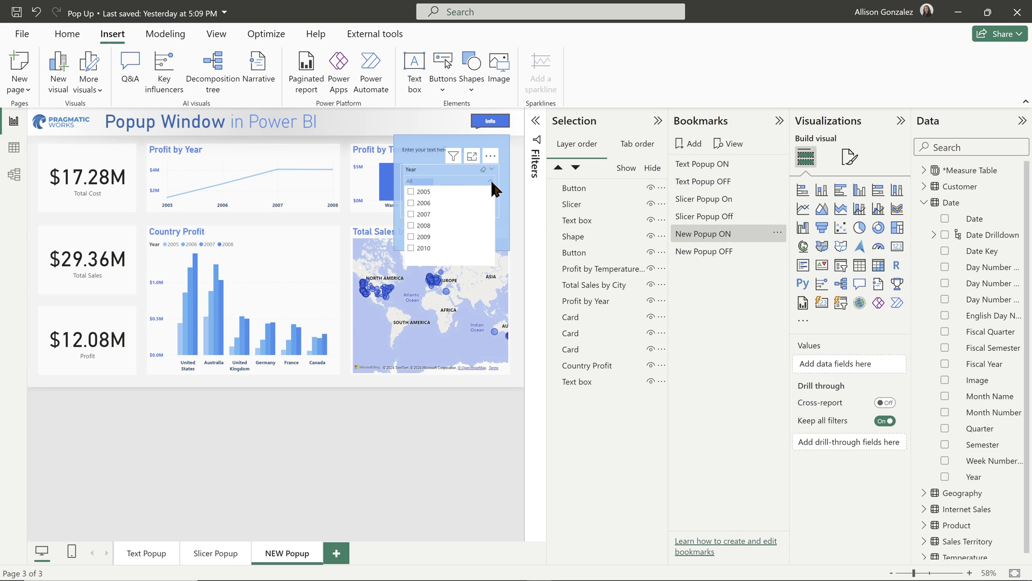
{"action": "left_click", "coordinate": [412, 203]}
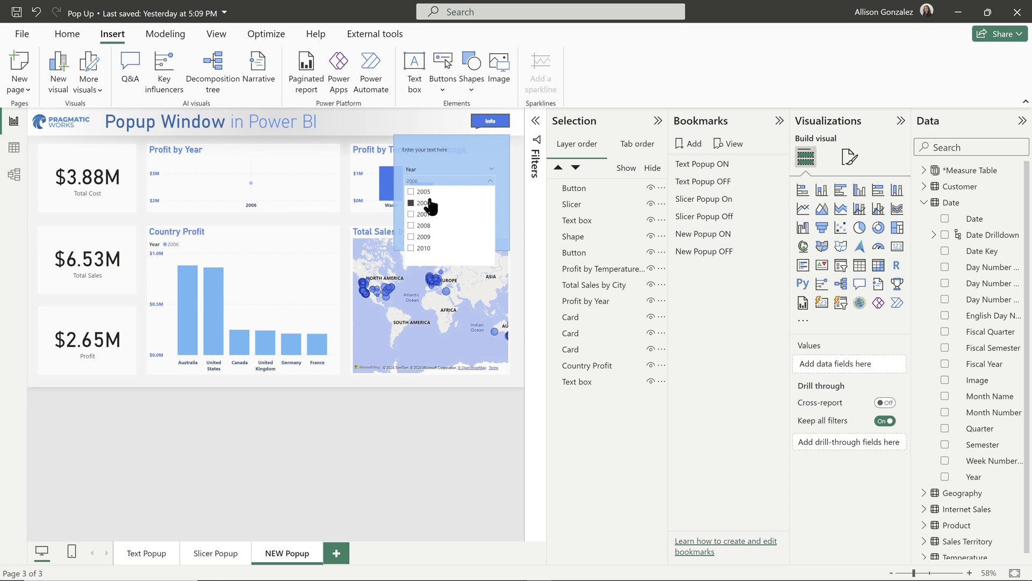
{"action": "left_click", "coordinate": [505, 208]}
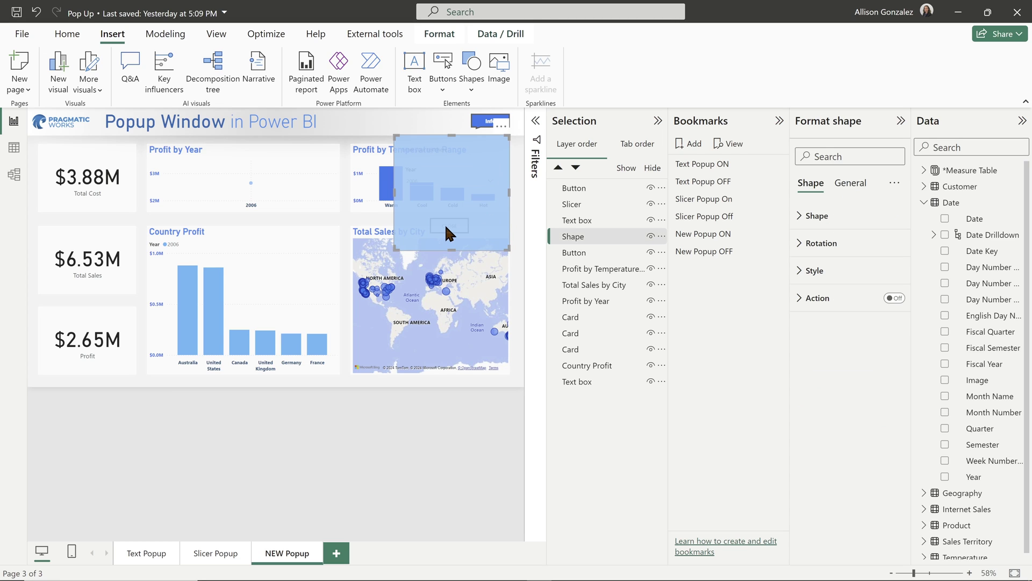
{"action": "left_click", "coordinate": [726, 251]}
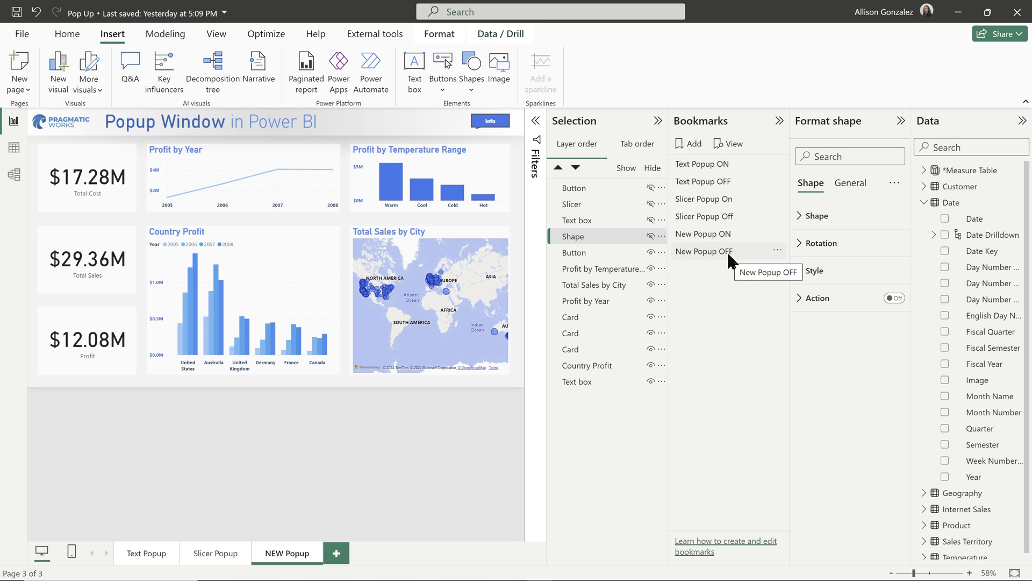
Step: Uncheck Data in the New Popup OFF bookmark's options so it keeps report filters
{"action": "left_click", "coordinate": [779, 251]}
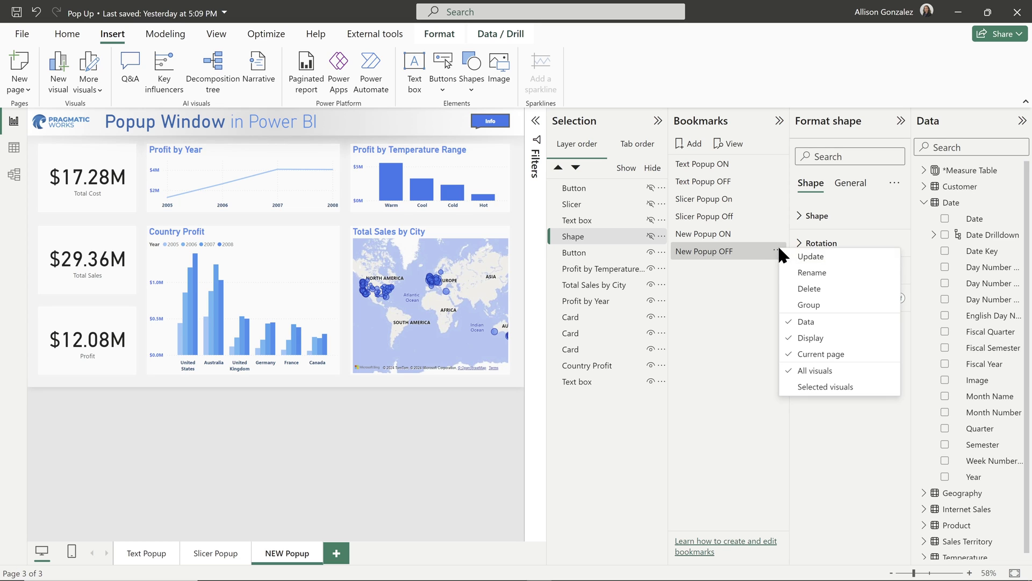
{"action": "left_click", "coordinate": [829, 322]}
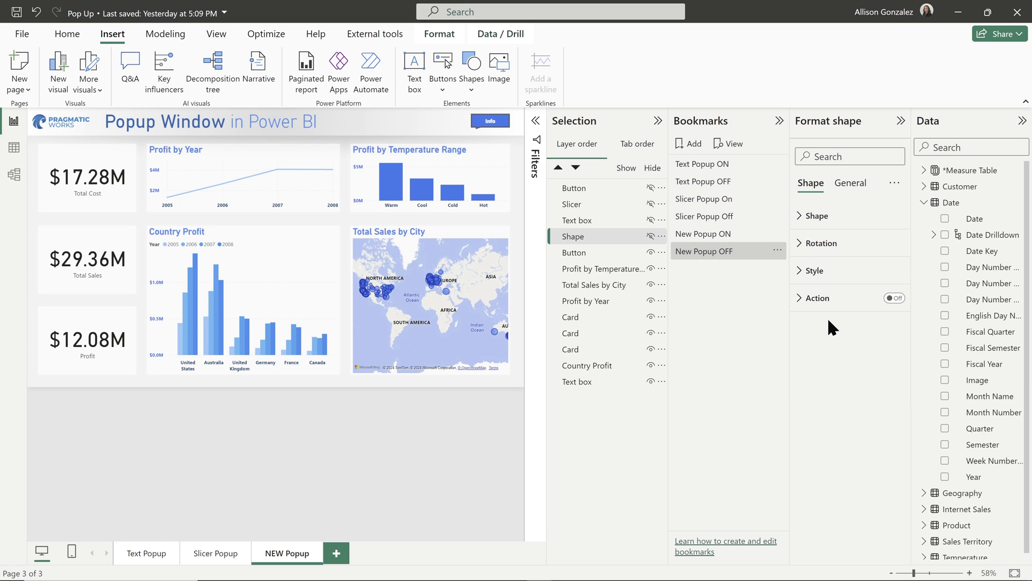
Step: Apply New Popup ON and set the popup's Year slicer to 2007
{"action": "left_click", "coordinate": [730, 234]}
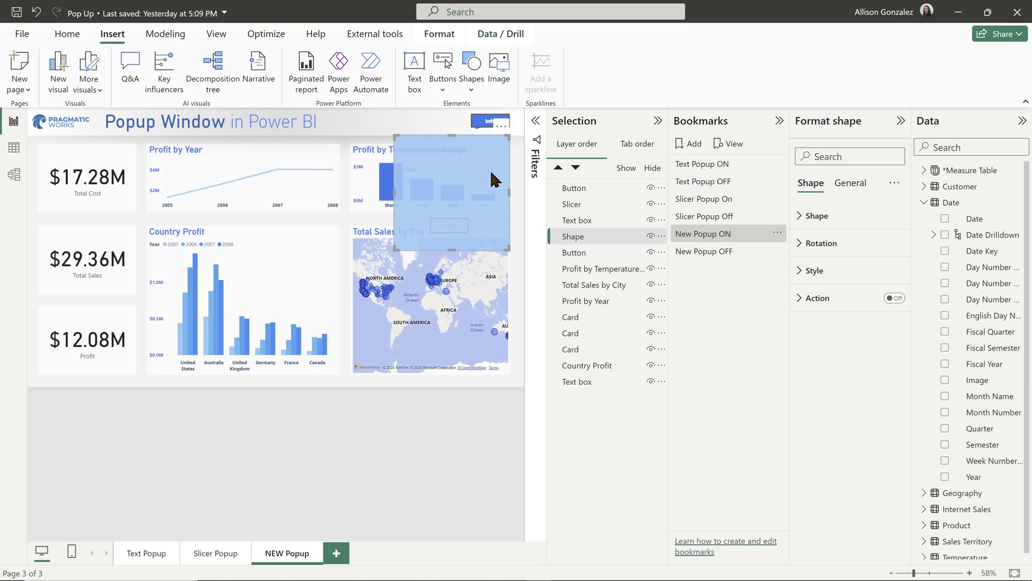
{"action": "left_click", "coordinate": [571, 204]}
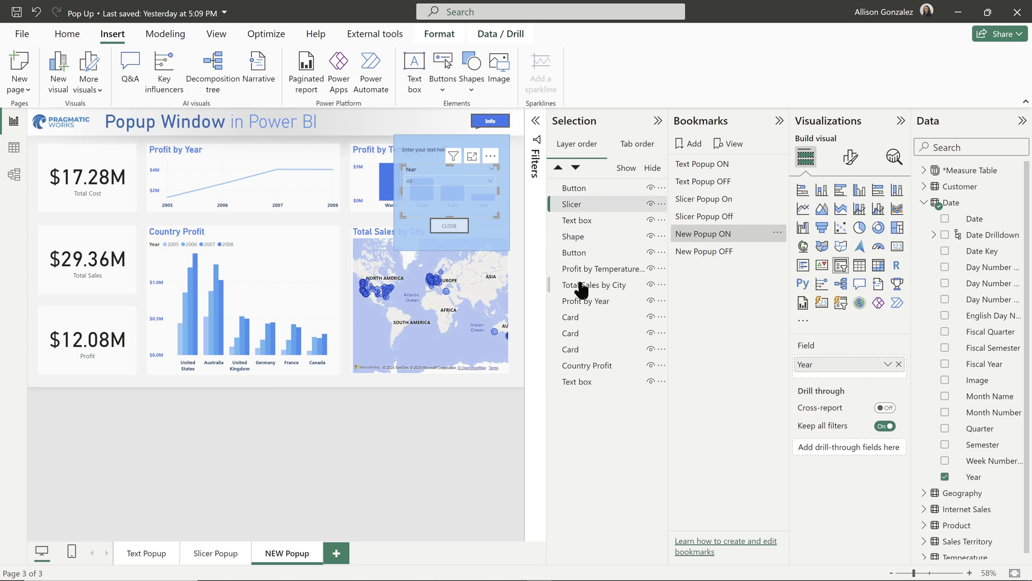
{"action": "left_click", "coordinate": [494, 183]}
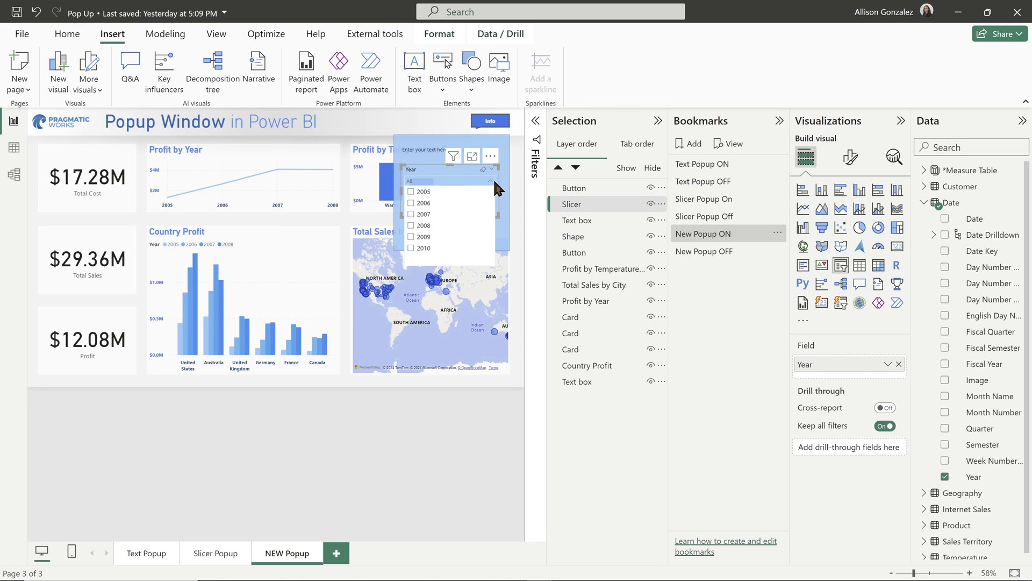
{"action": "left_click", "coordinate": [411, 215]}
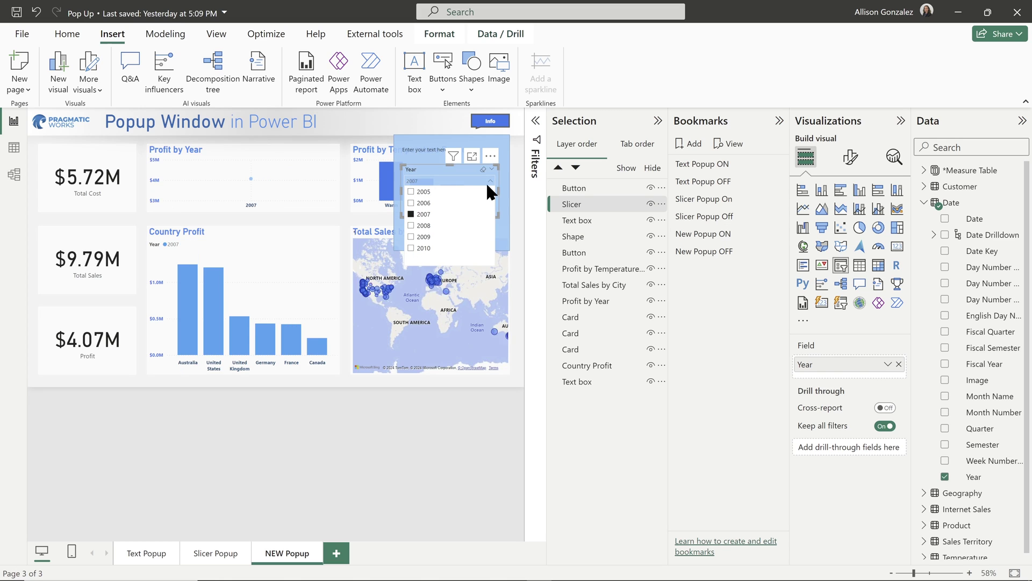
{"action": "left_click", "coordinate": [505, 184]}
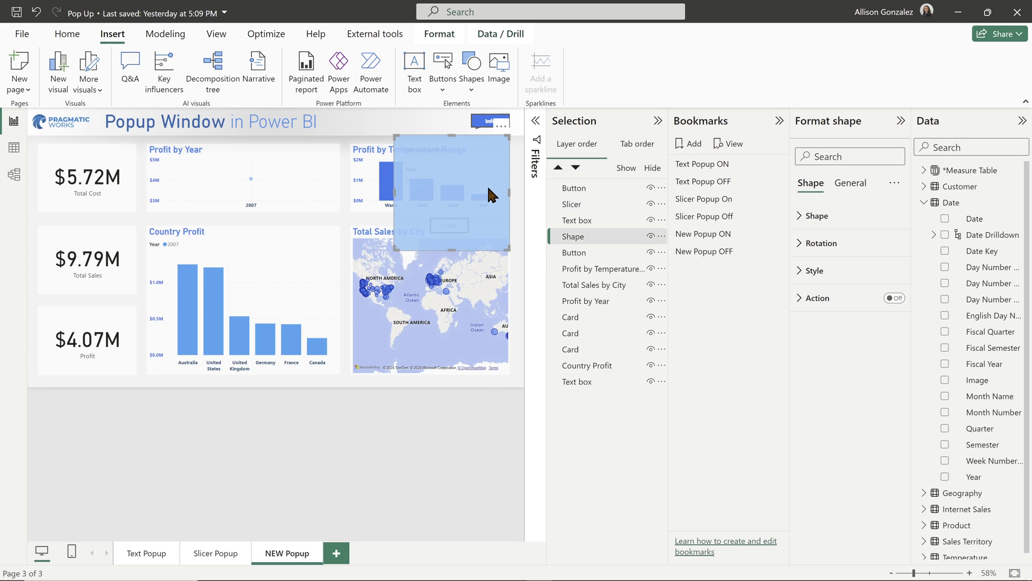
Step: Apply the New Popup OFF bookmark so the popup hides while the 2007 filter remains
{"action": "left_click", "coordinate": [730, 252]}
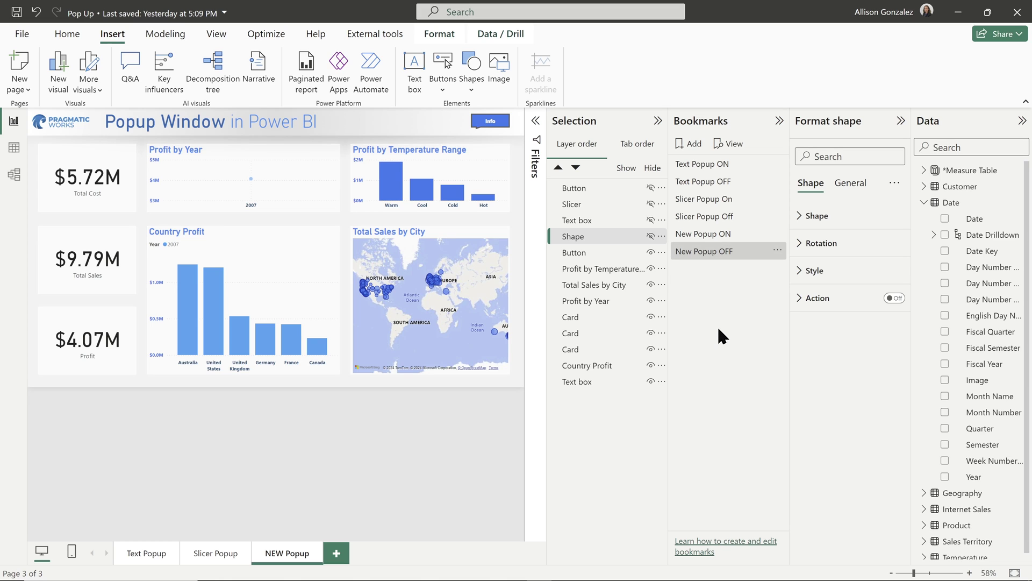
Step: Give the Info button a Bookmark action that targets New Popup ON
{"action": "left_click", "coordinate": [496, 123]}
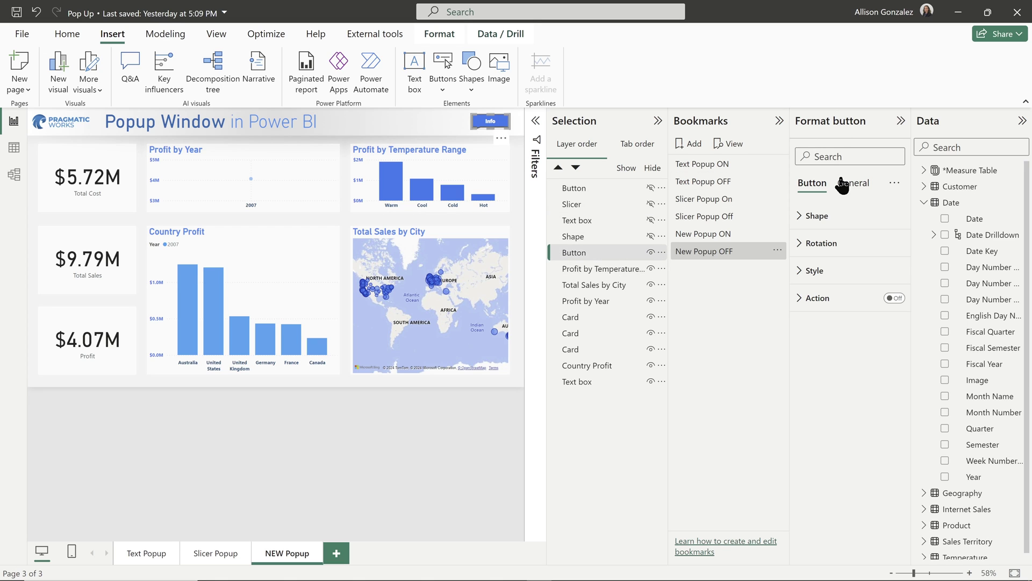
{"action": "left_click", "coordinate": [894, 298]}
{"action": "left_click", "coordinate": [809, 302]}
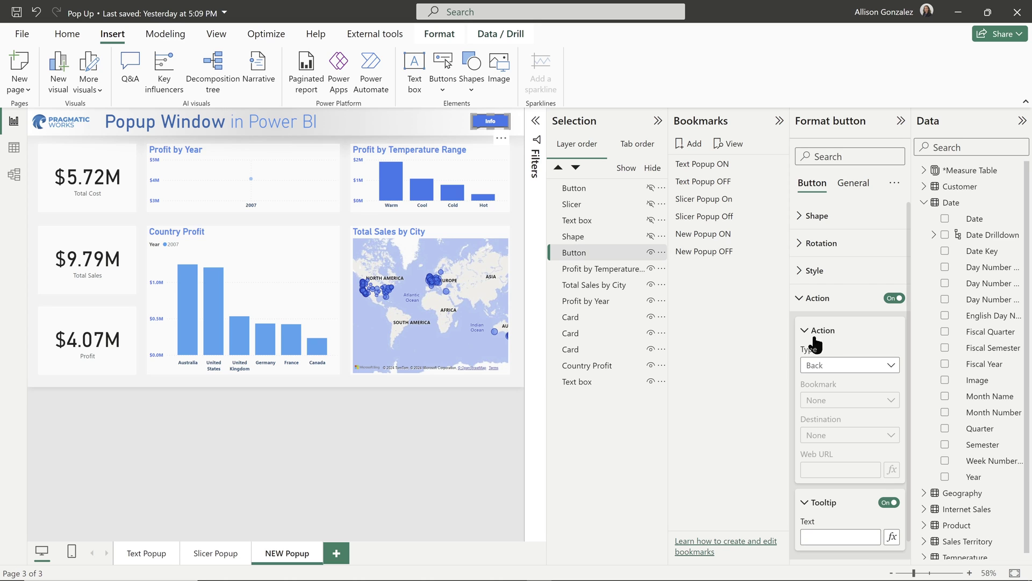
{"action": "left_click", "coordinate": [850, 364]}
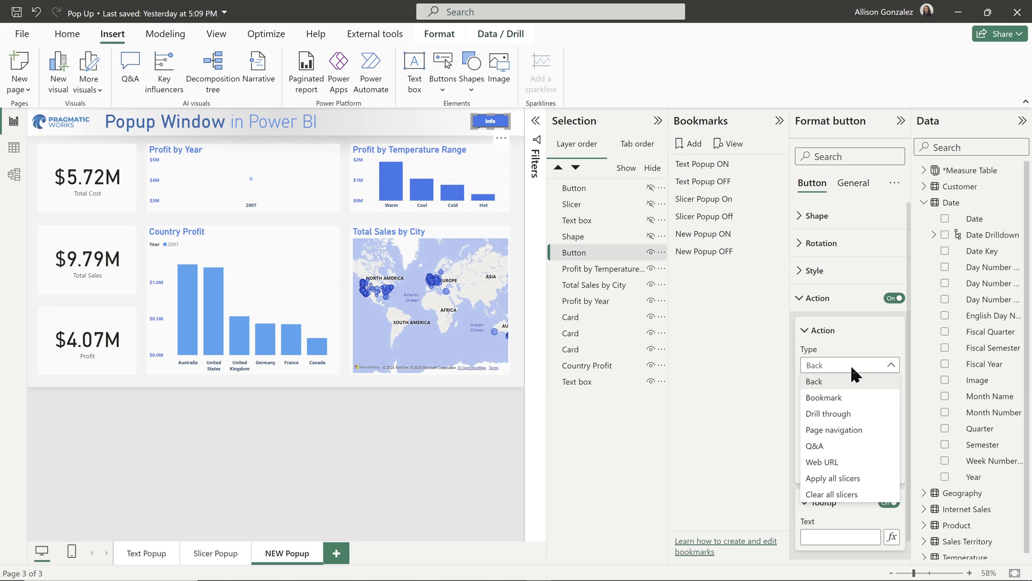
{"action": "left_click", "coordinate": [830, 398]}
{"action": "left_click", "coordinate": [833, 404]}
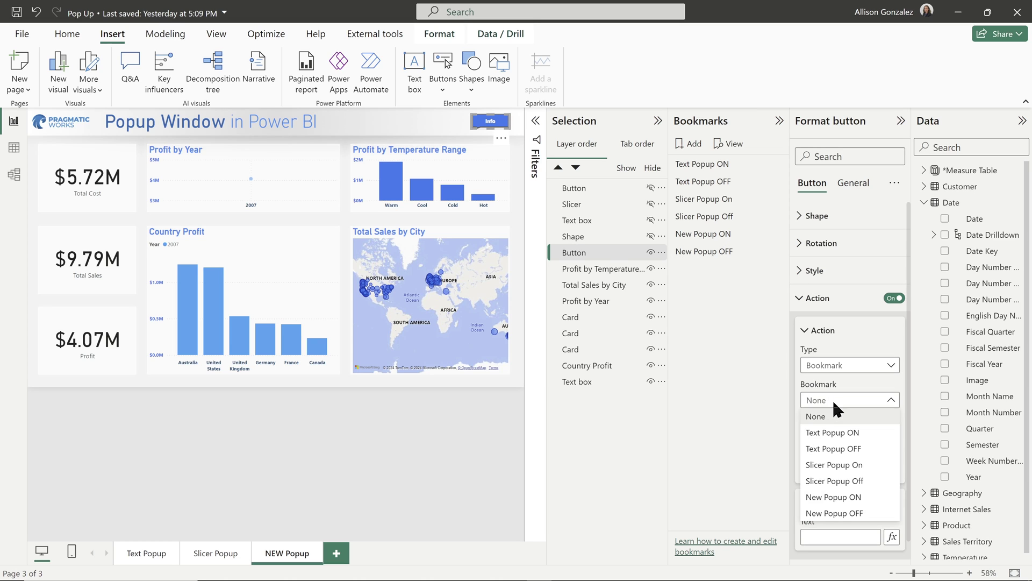
{"action": "left_click", "coordinate": [846, 497]}
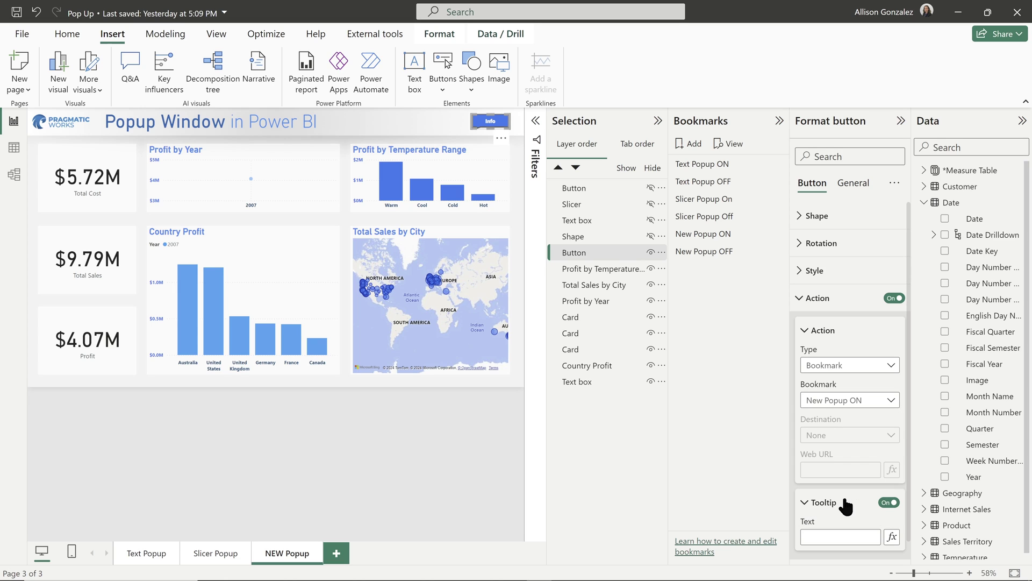
Step: With New Popup ON showing, give the CLOSE button a Bookmark action targeting New Popup OFF
{"action": "left_click", "coordinate": [720, 240]}
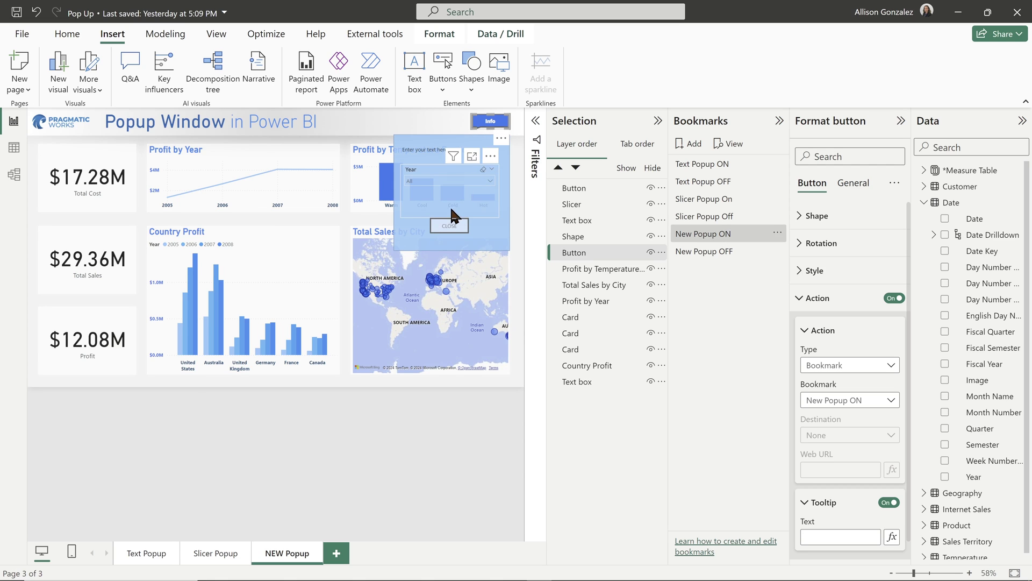
{"action": "left_click", "coordinate": [456, 230]}
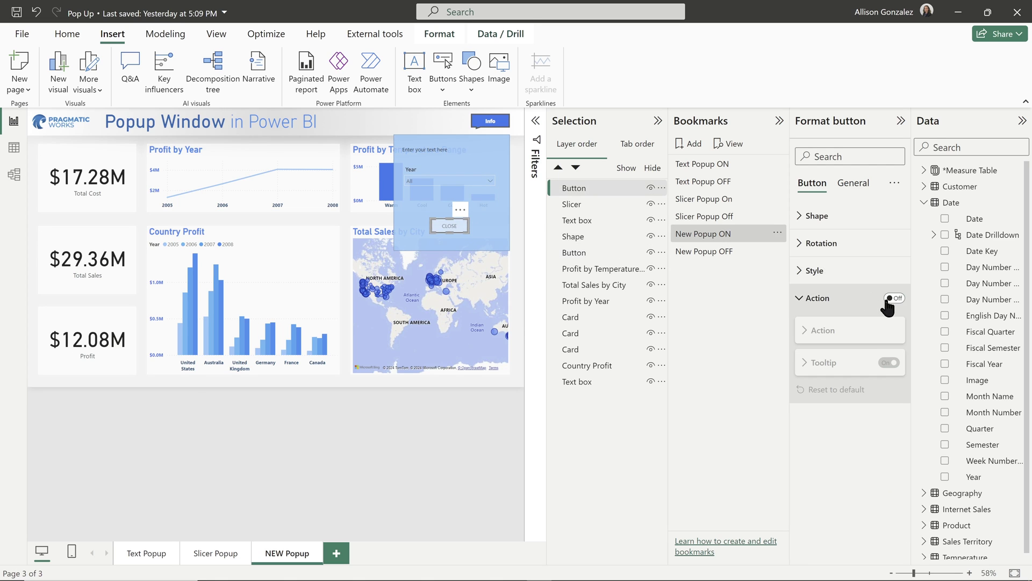
{"action": "left_click", "coordinate": [893, 298]}
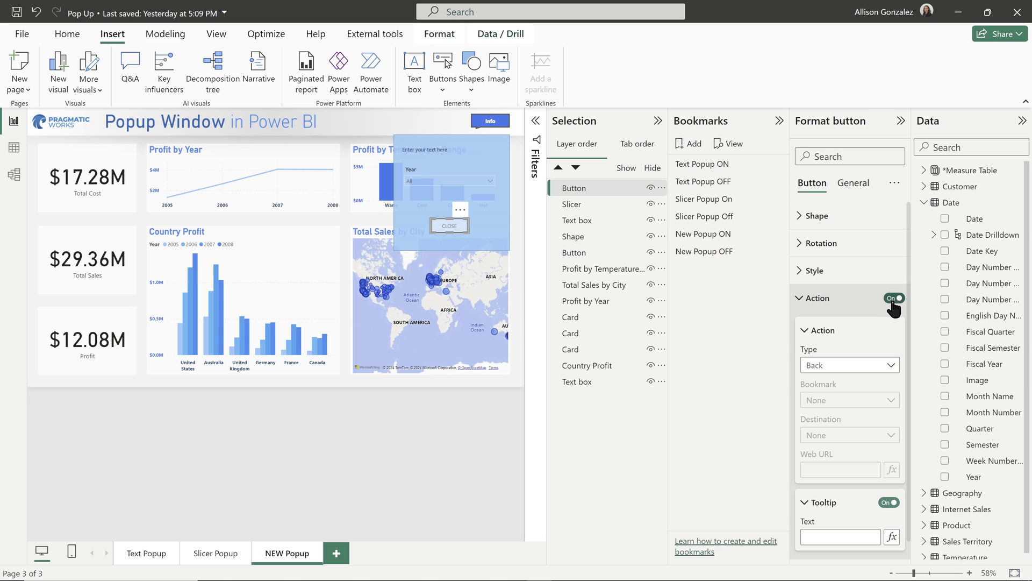
{"action": "left_click", "coordinate": [828, 364]}
{"action": "left_click", "coordinate": [835, 398]}
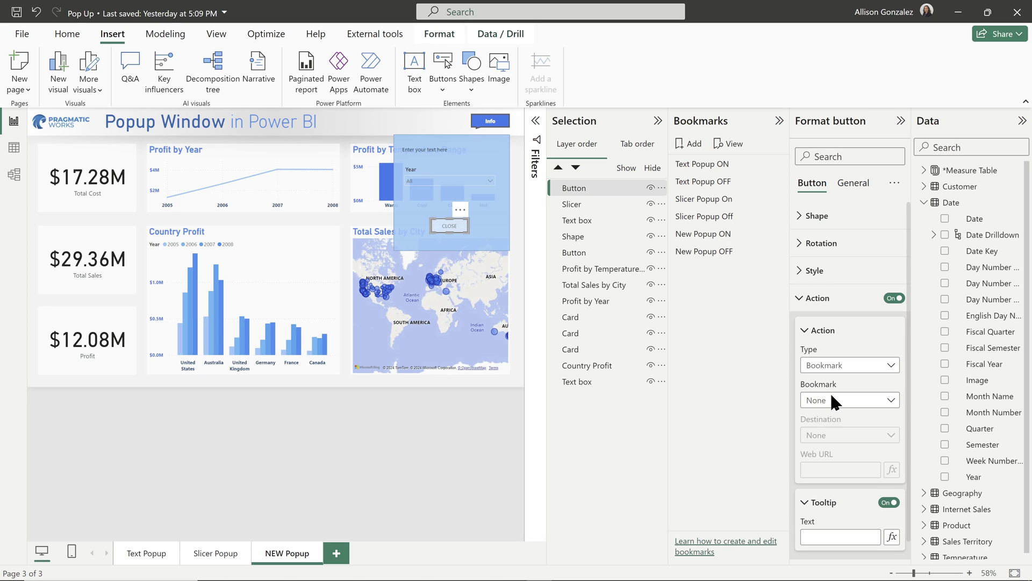
{"action": "left_click", "coordinate": [830, 400]}
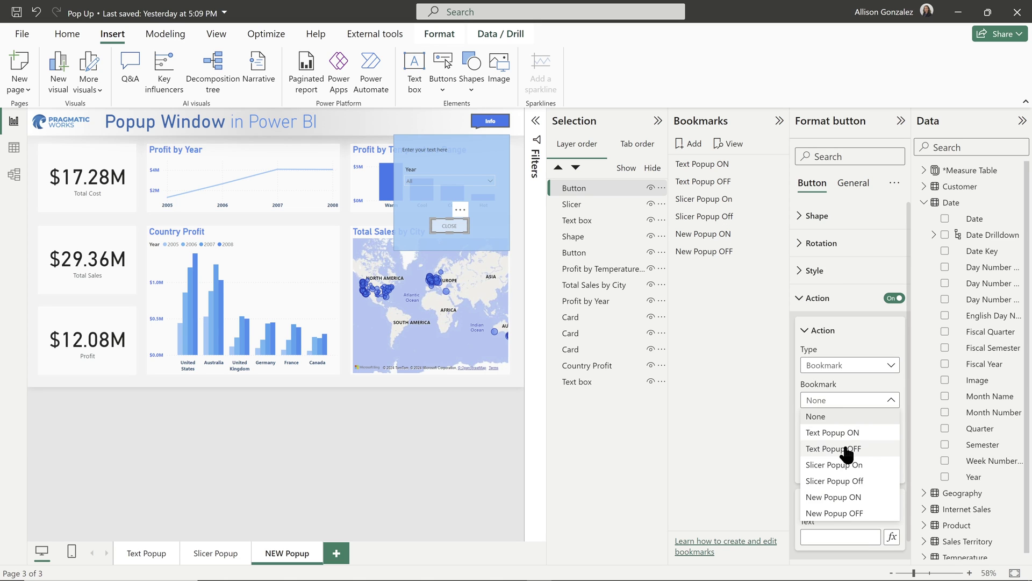
{"action": "left_click", "coordinate": [848, 514]}
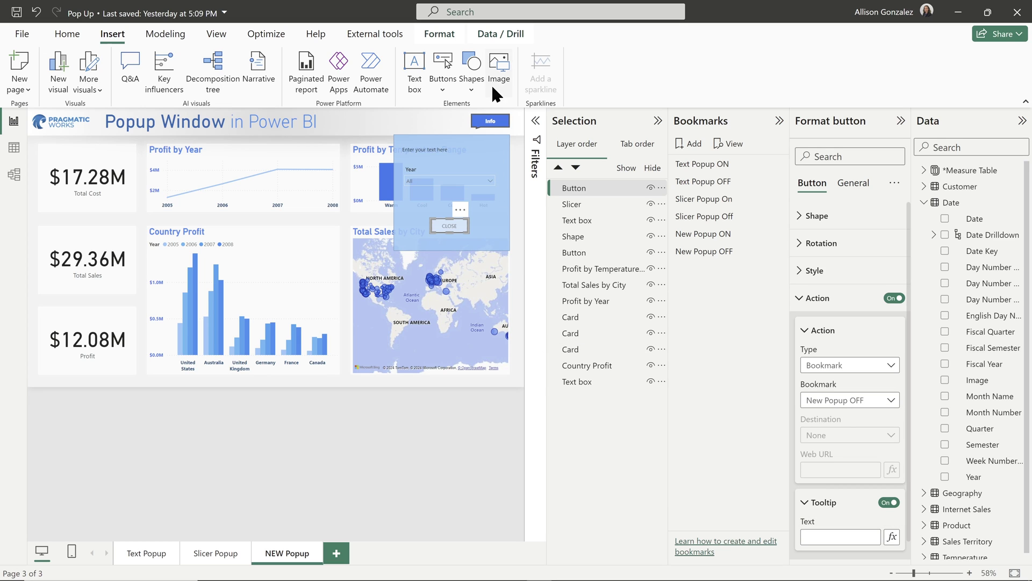
Step: Test CLOSE and Info, then cycle Text, Slicer and New Popup bookmarks, ending on New Popup OFF
{"action": "left_click", "coordinate": [452, 225], "text": "ctrl"}
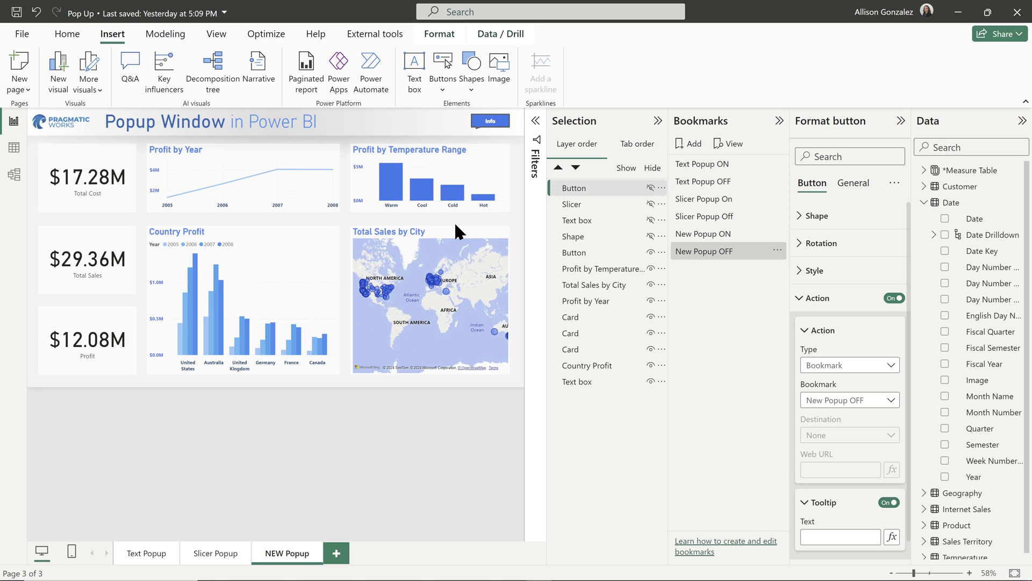
{"action": "left_click", "coordinate": [497, 126], "text": "ctrl"}
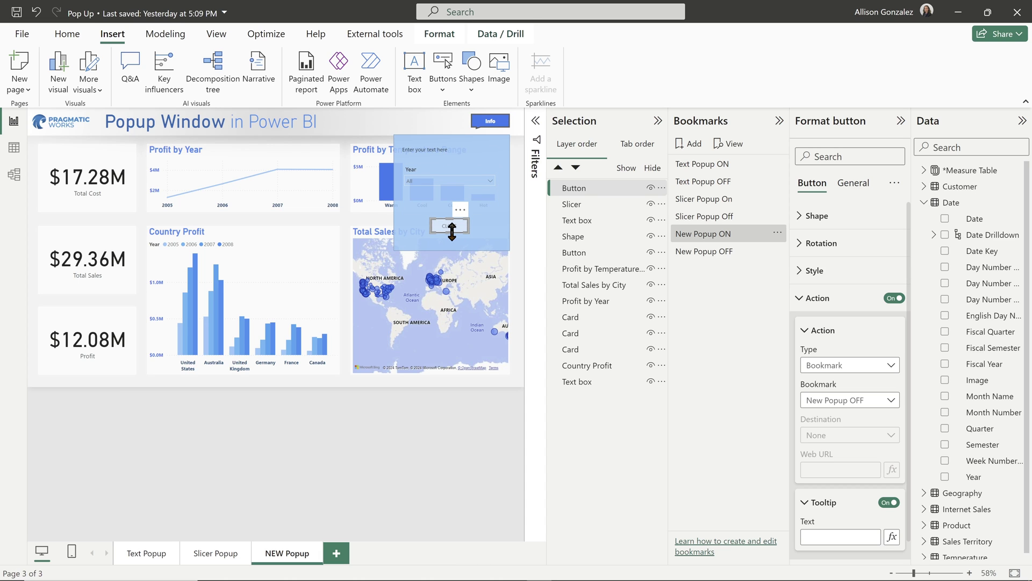
{"action": "left_click", "coordinate": [730, 181]}
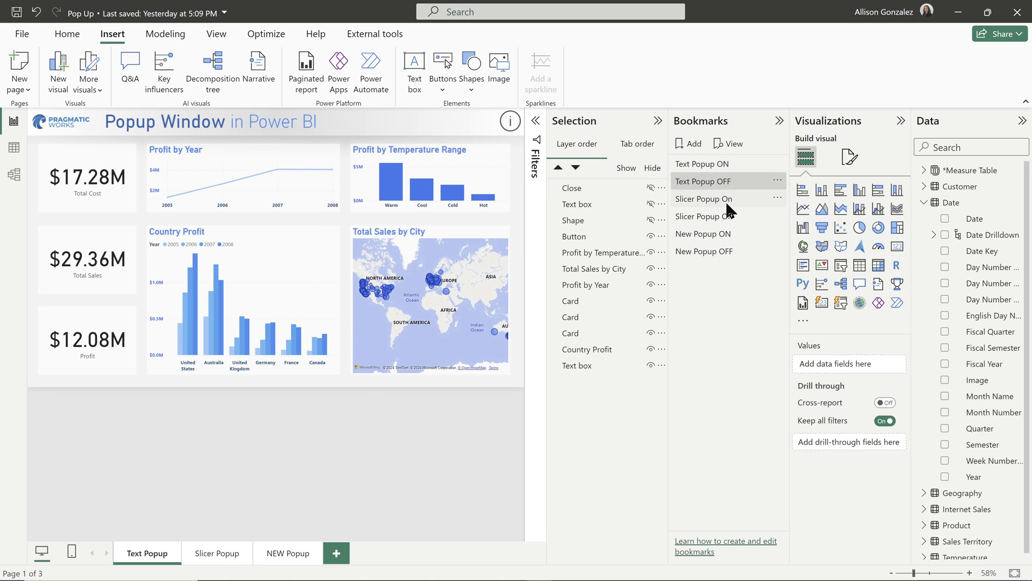
{"action": "left_click", "coordinate": [725, 199]}
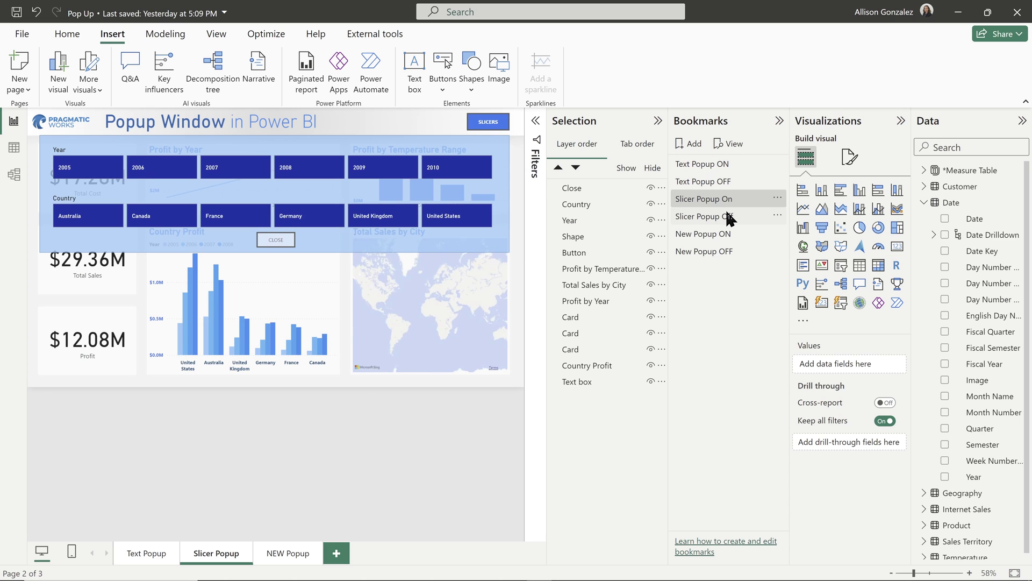
{"action": "left_click", "coordinate": [726, 216]}
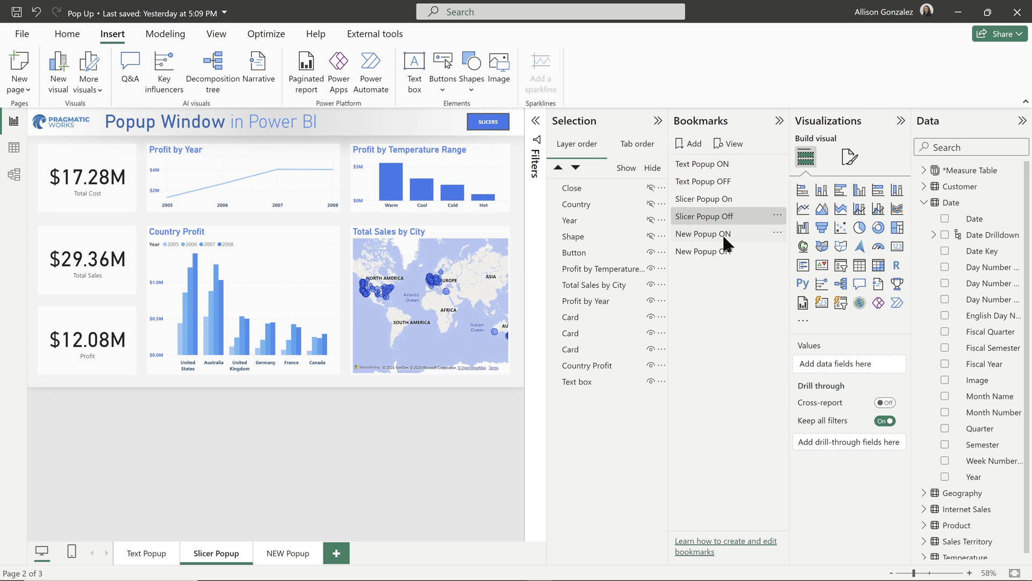
{"action": "left_click", "coordinate": [722, 233]}
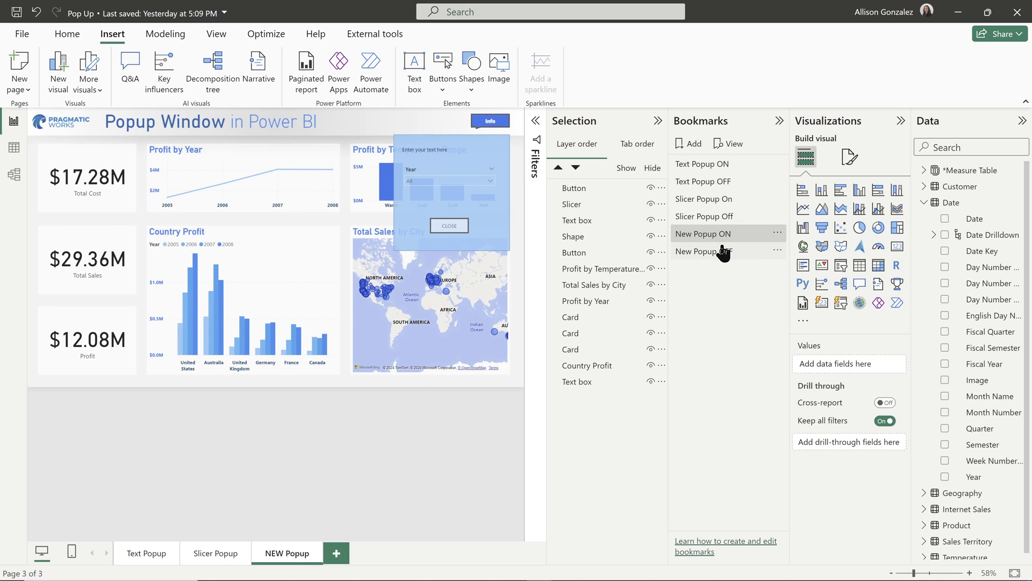
{"action": "left_click", "coordinate": [720, 250]}
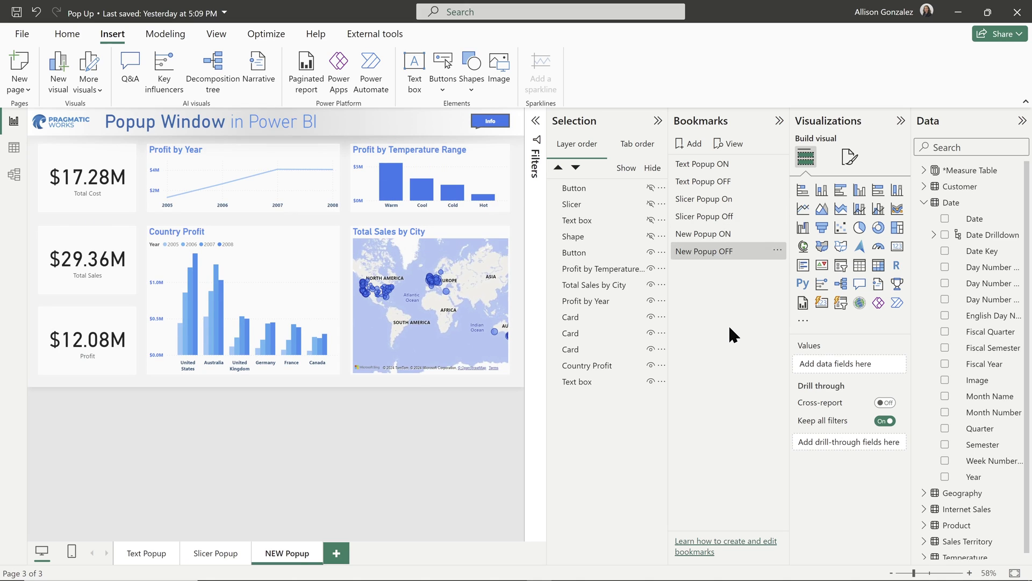